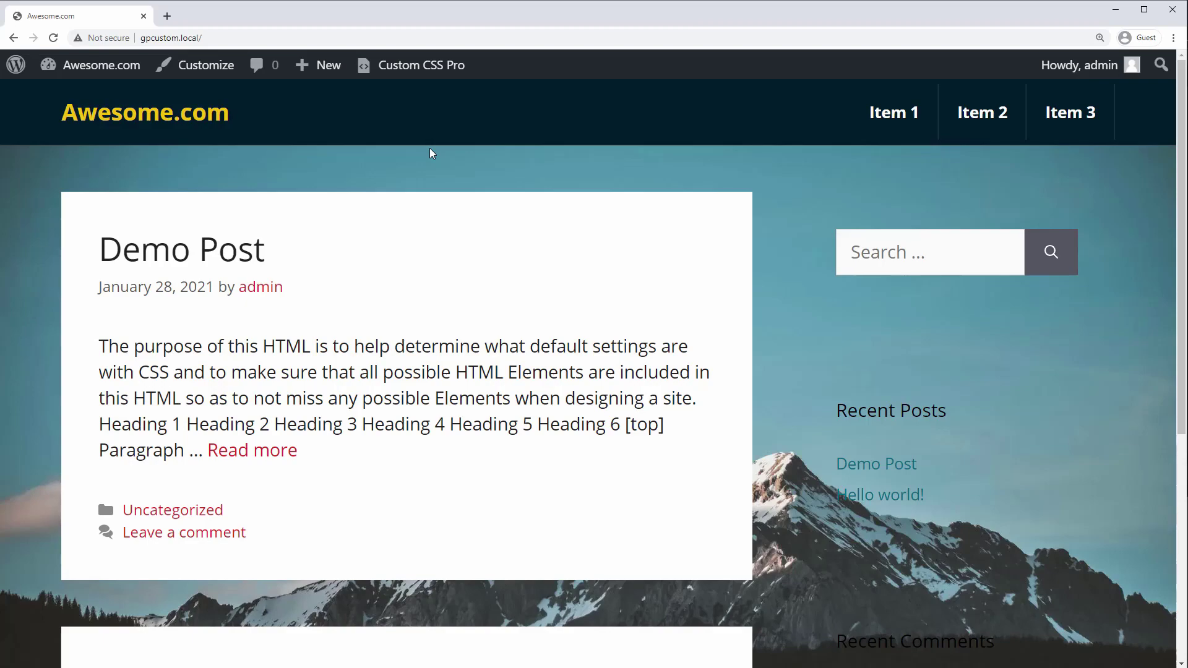
Scroll through the Customizer and type 'header {' to begin a header CSS rule.
scroll(430, 147, "down", 6)
scroll(427, 154, "up", 3)
scroll(427, 154, "up", 2)
scroll(426, 152, "down", 5)
scroll(425, 153, "up", 5)
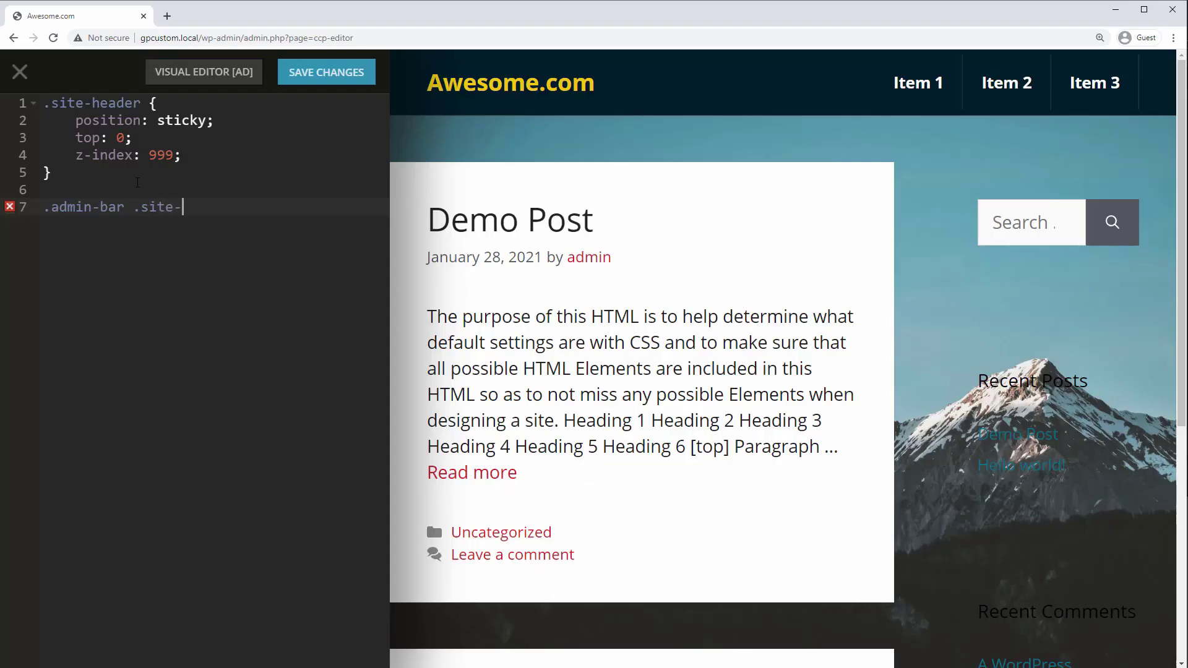
type("header {")
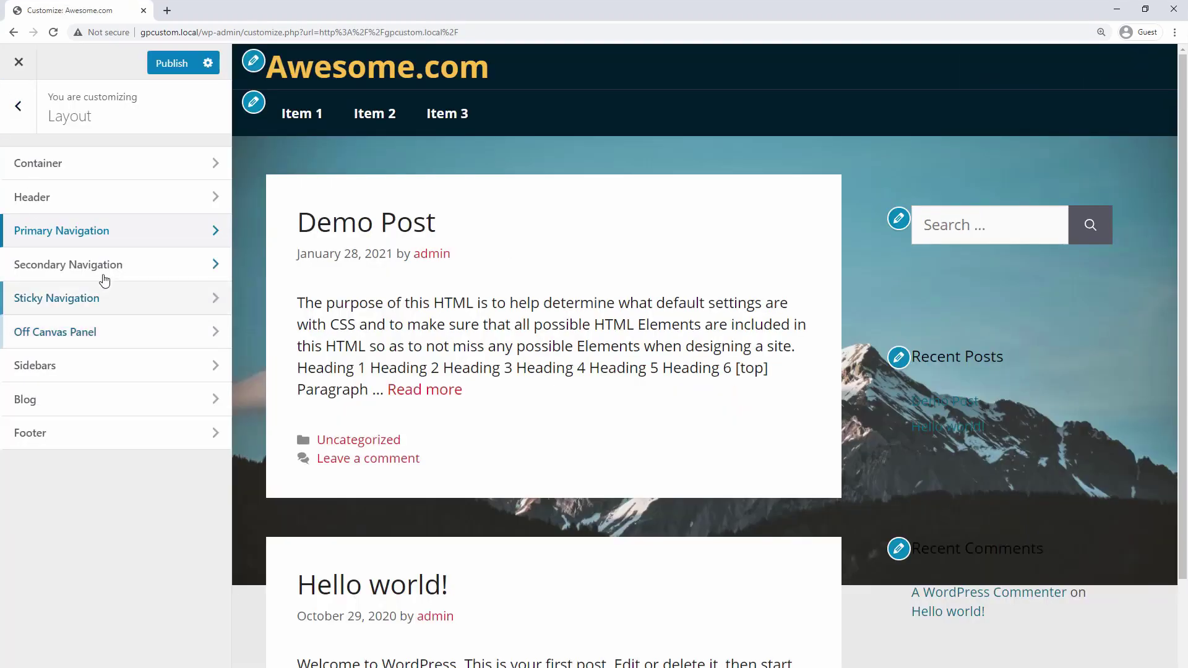
Set Sticky Navigation to On for all devices.
left_click(94, 300)
left_click(75, 181)
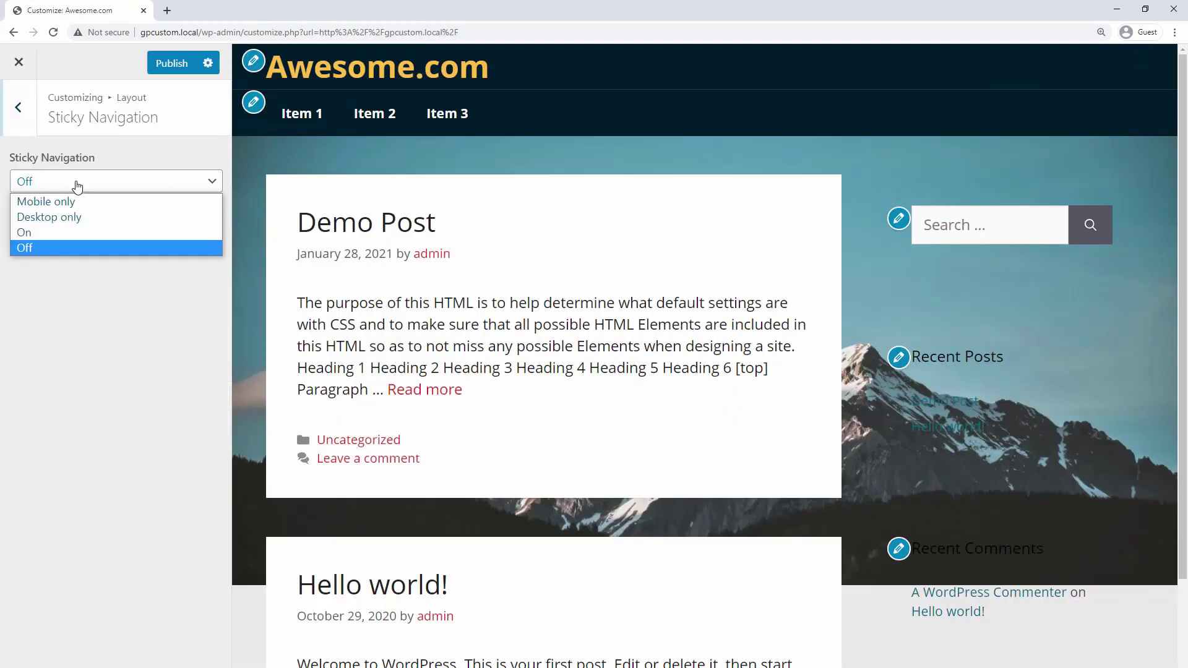
left_click(52, 238)
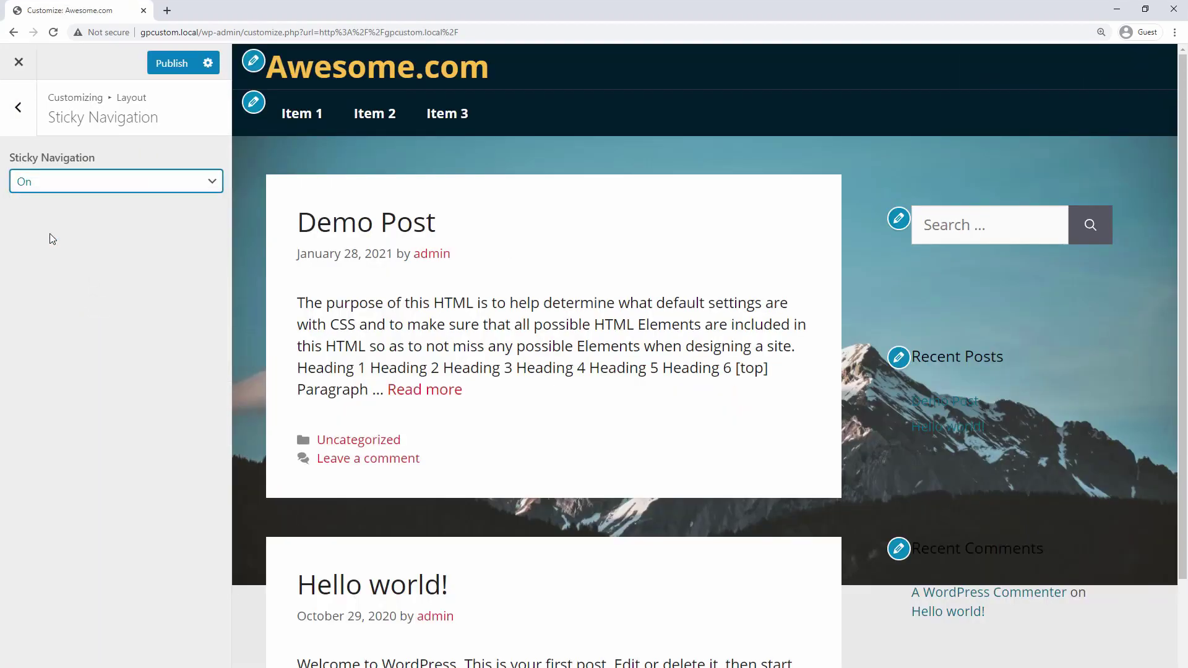
scroll(474, 264, "down", 3)
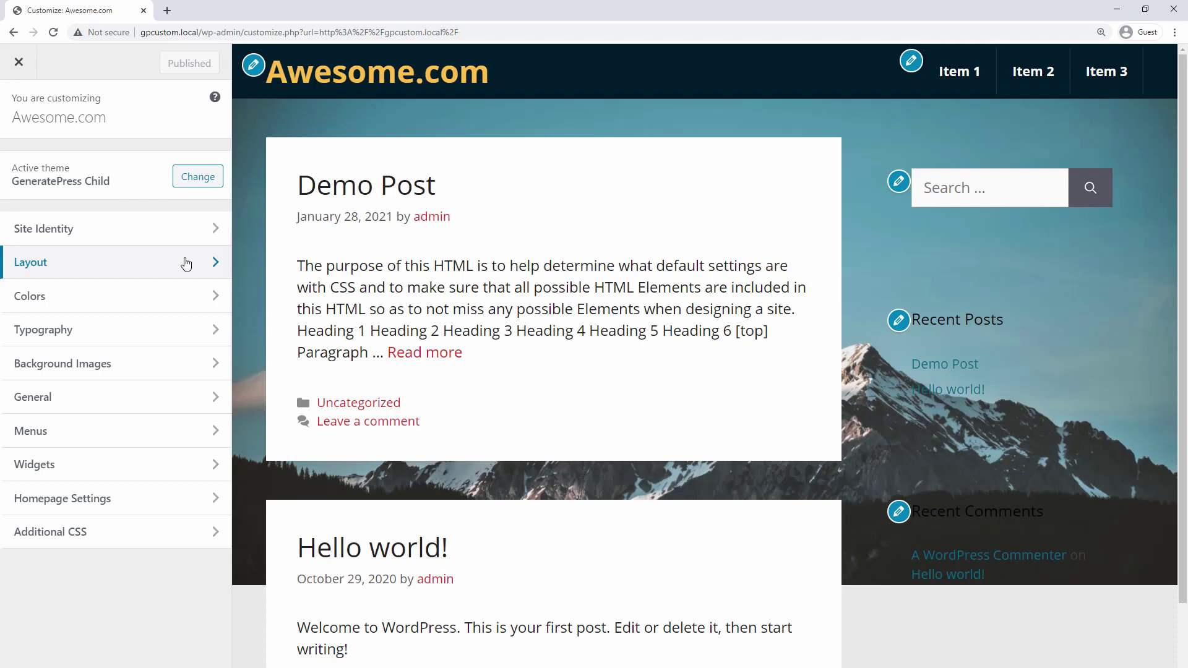
Set the Primary Navigation location to Below Header.
left_click(186, 264)
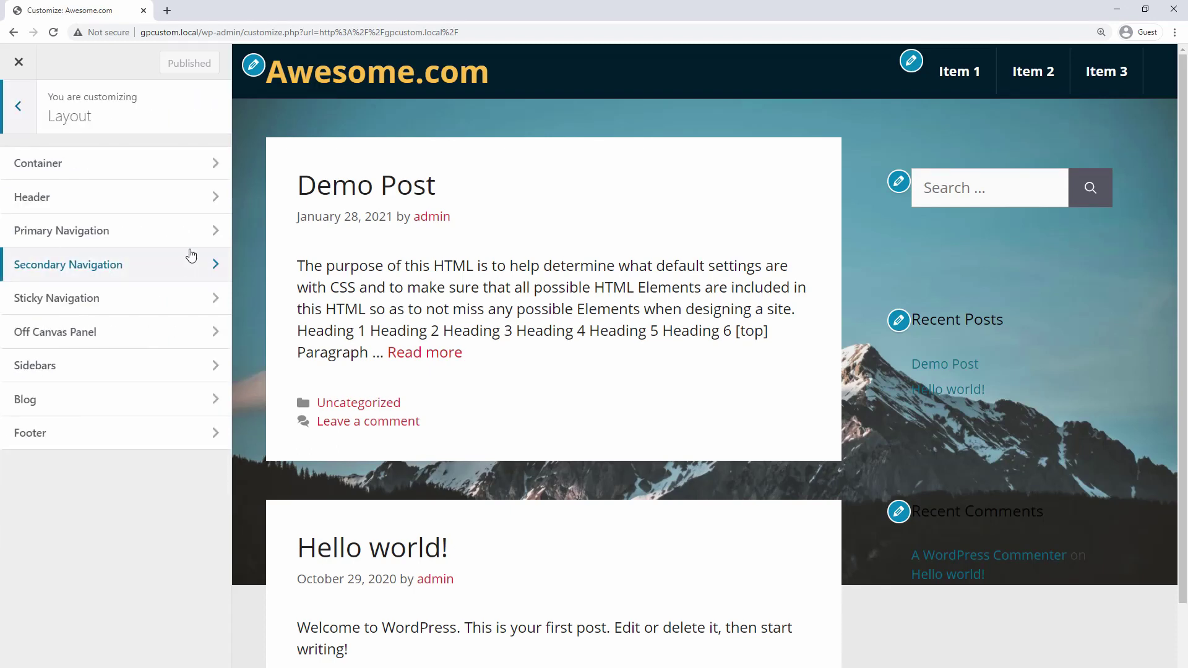
left_click(200, 238)
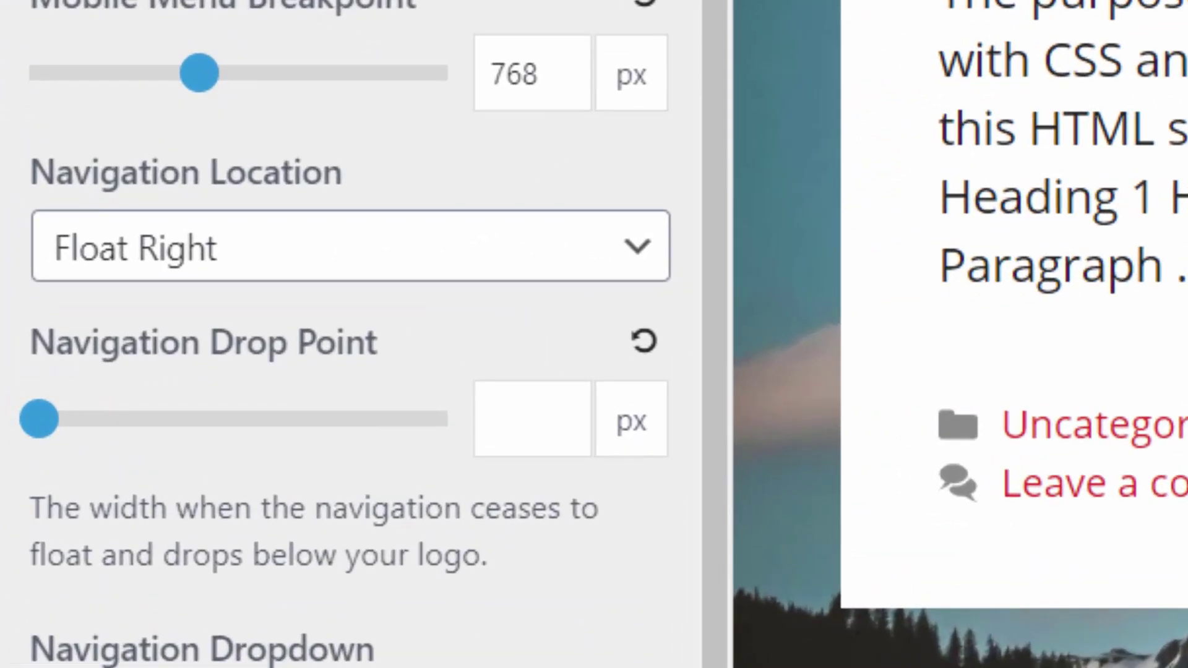
left_click(265, 275)
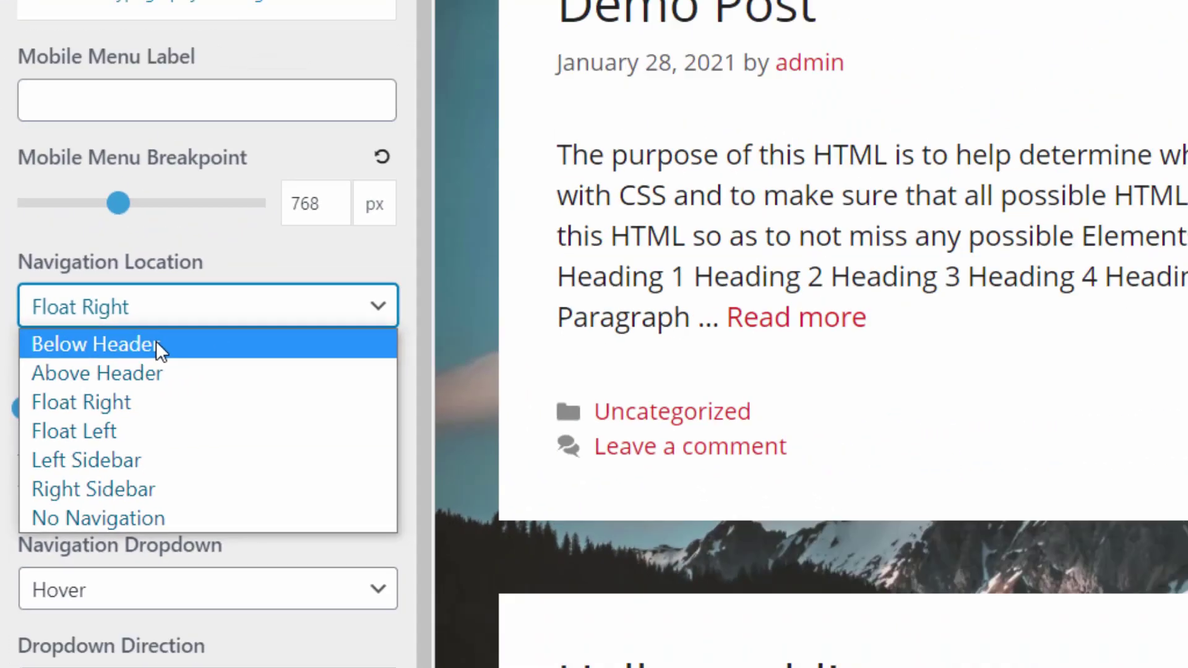
left_click(264, 309)
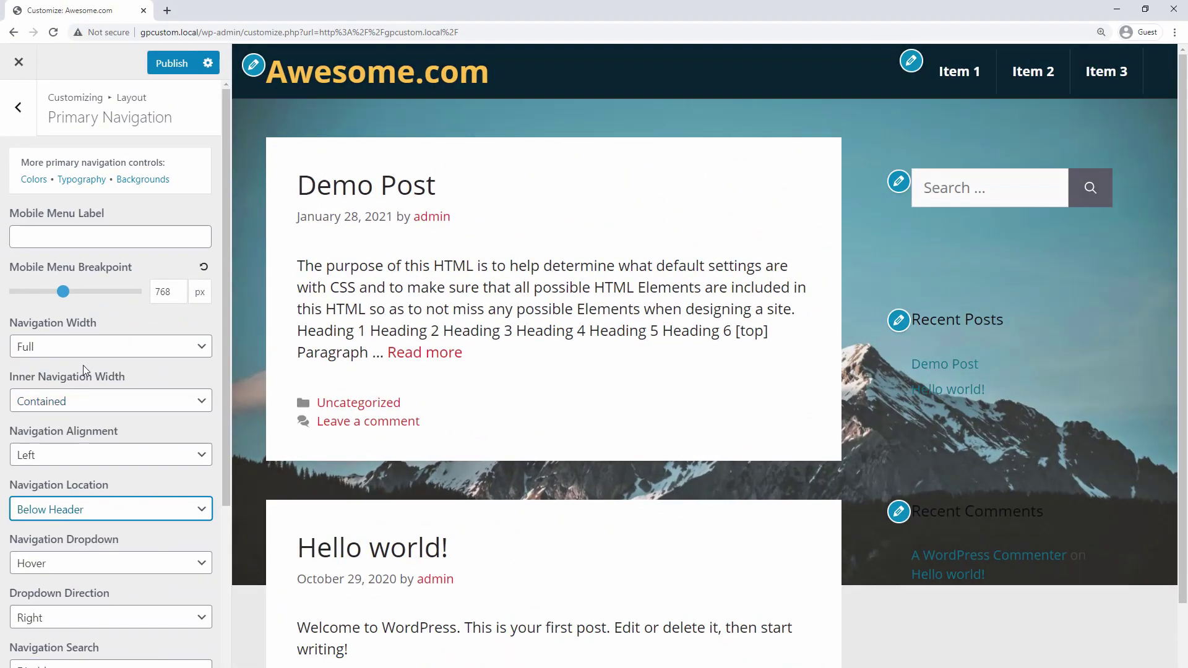
key("Escape")
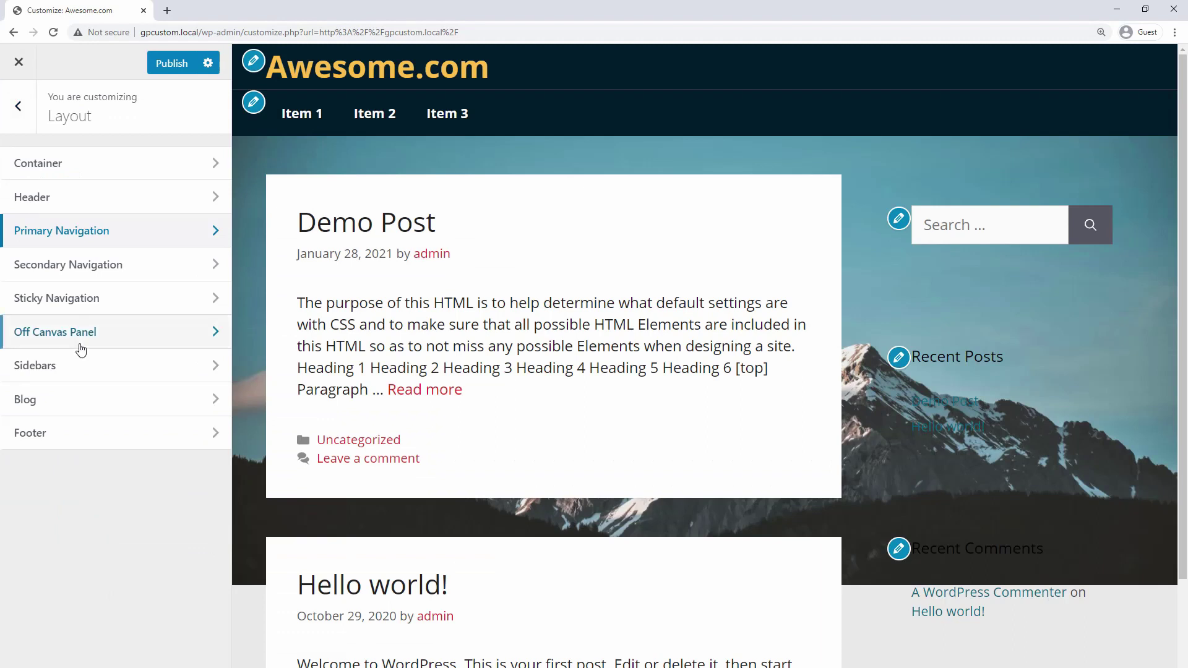
Switch Sticky Navigation back to On.
left_click(93, 298)
left_click(77, 185)
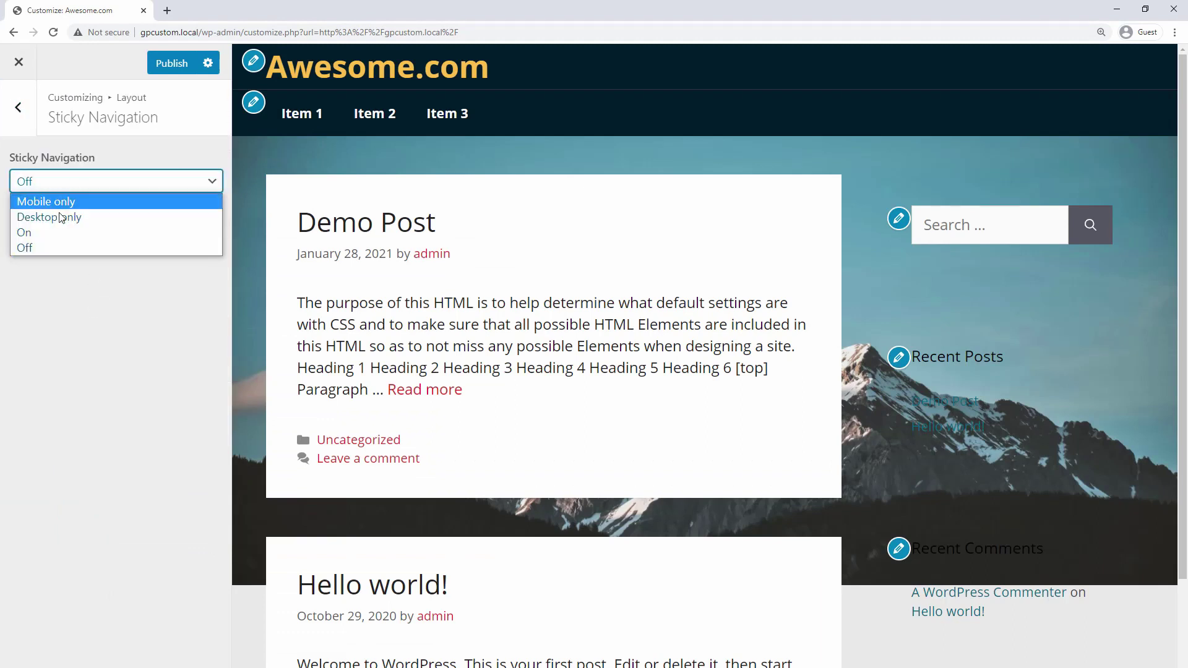
left_click(51, 239)
scroll(477, 266, "down", 3)
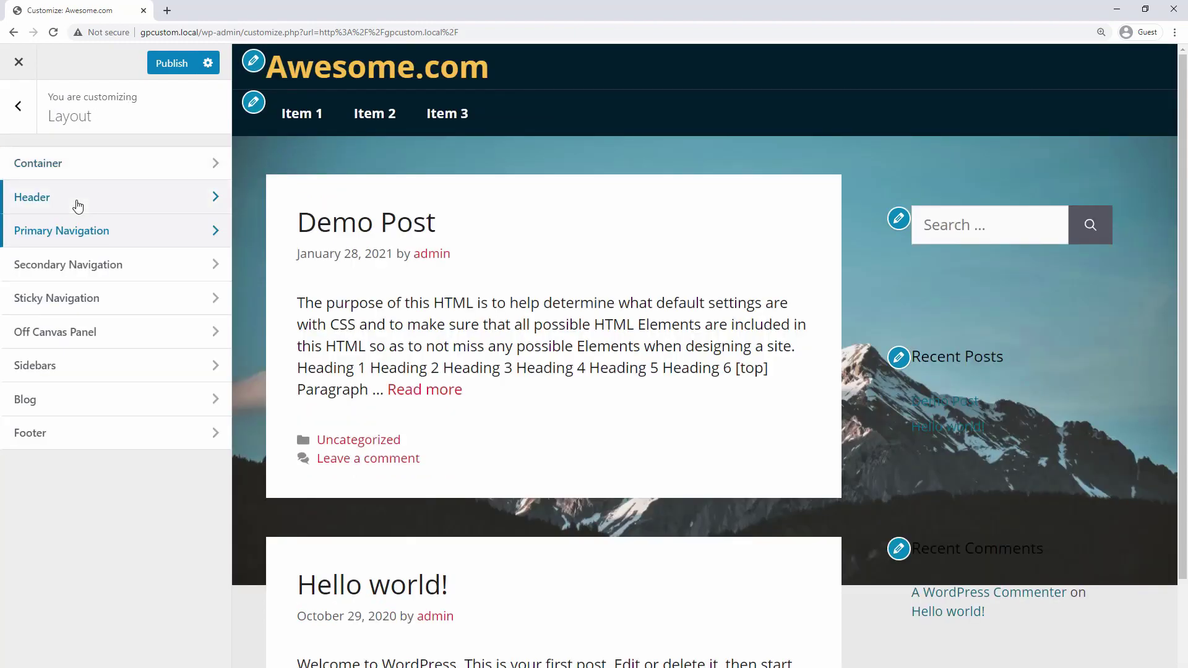
Tick Use Navigation as Header in the Header settings.
left_click(76, 199)
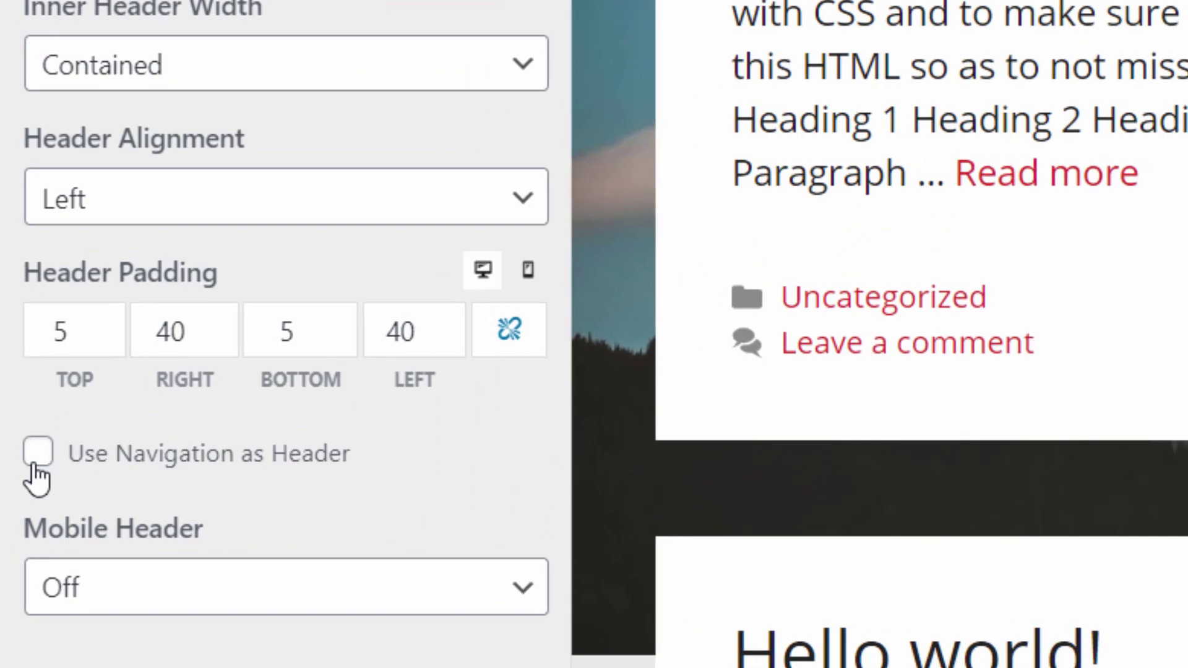
left_click(34, 464)
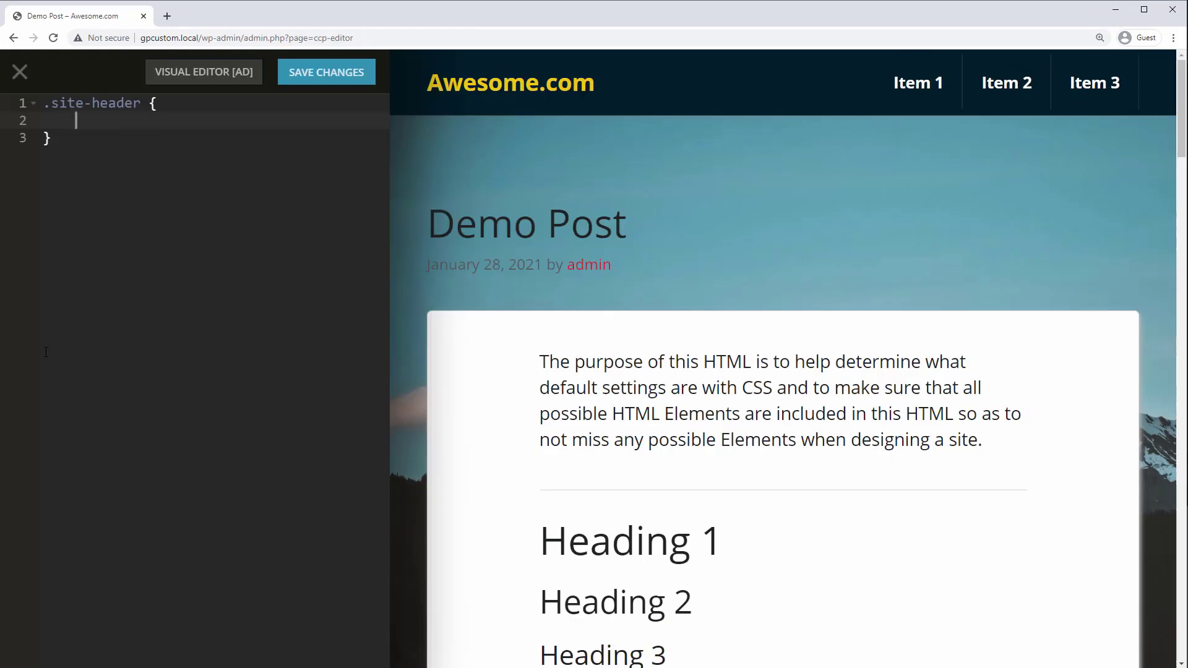
Add 'position: sticky' to .site-header, then narrow the browser to preview the Demo Post page.
type("position: sticky")
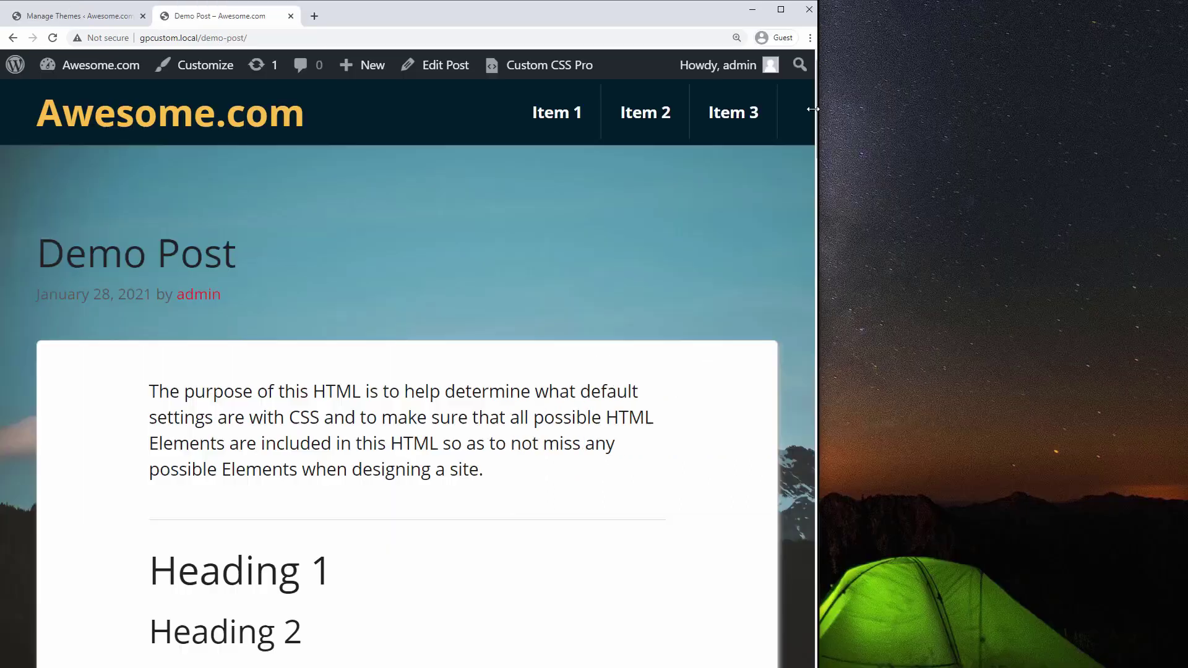
left_click_drag(811, 110, 646, 109)
scroll(563, 188, "down", 4)
scroll(563, 188, "up", 4)
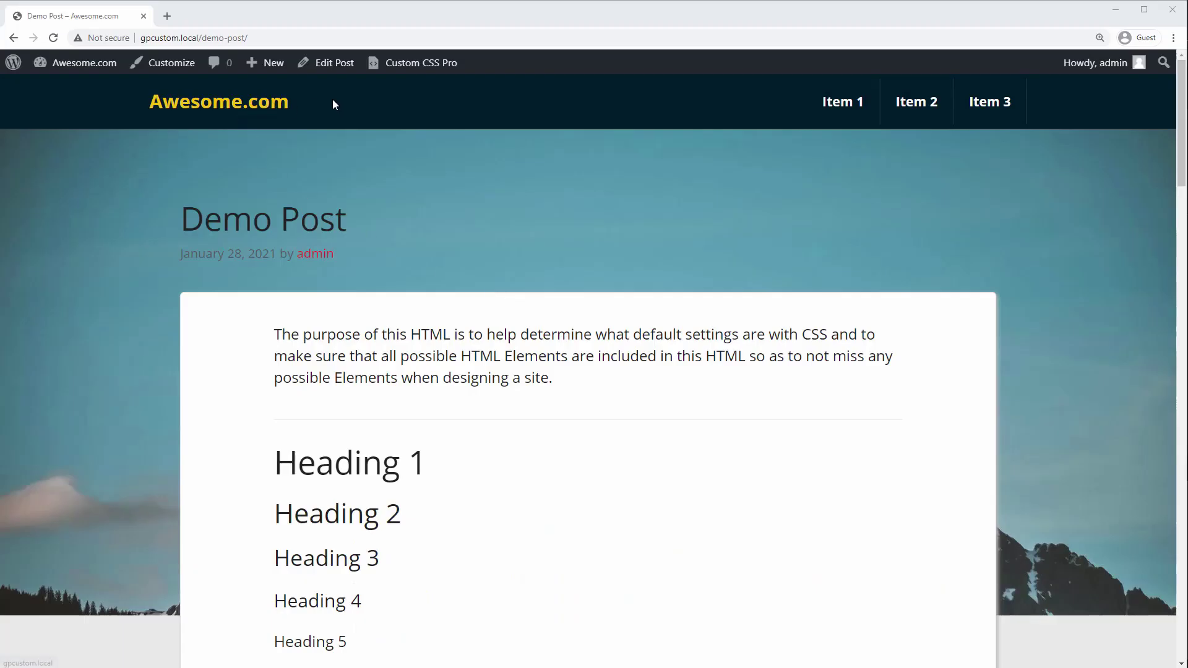
Inspect the page header in Chrome DevTools and select the header#masthead element.
right_click(359, 96)
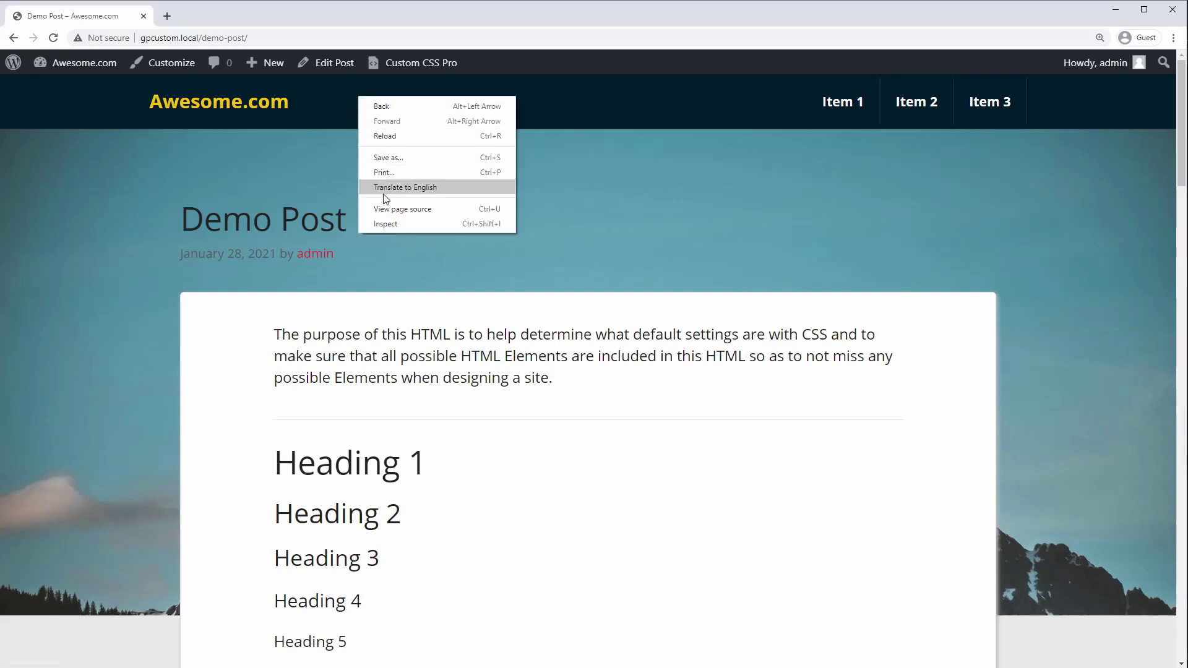
left_click(388, 224)
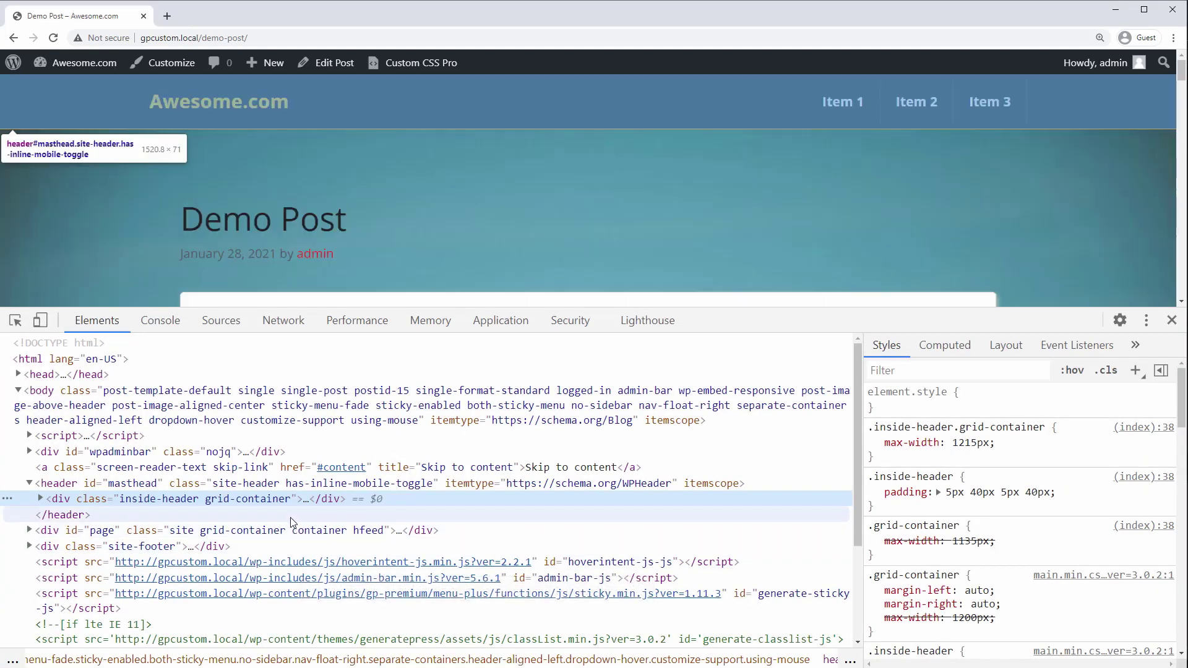
left_click(288, 486)
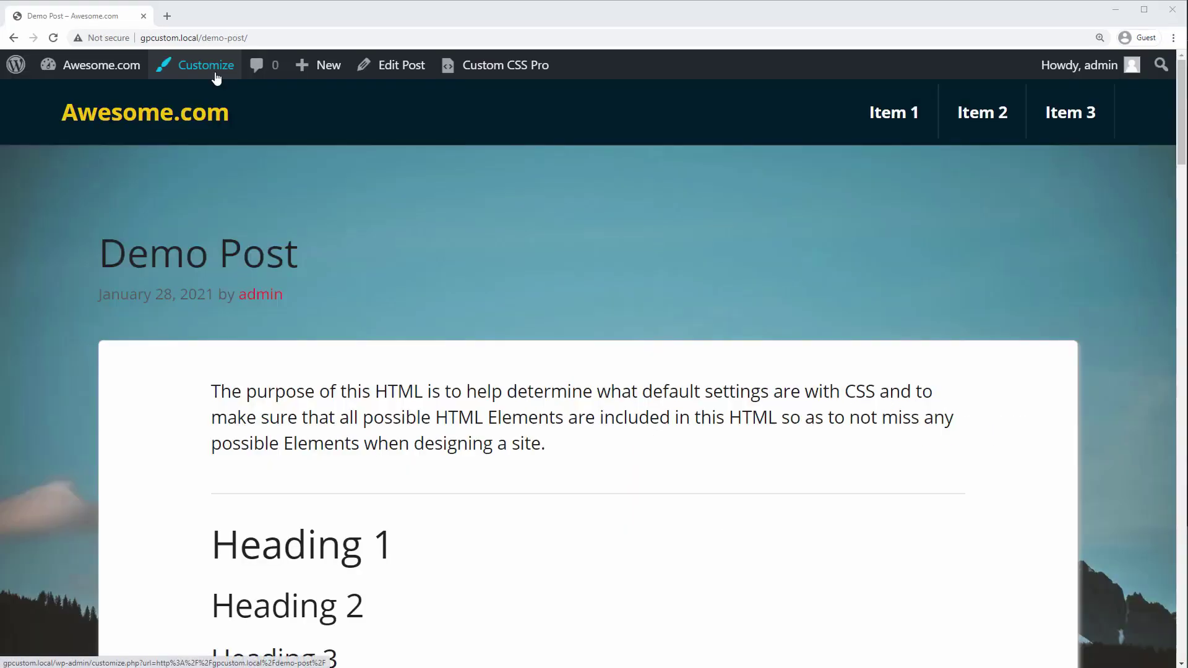
left_click(212, 68)
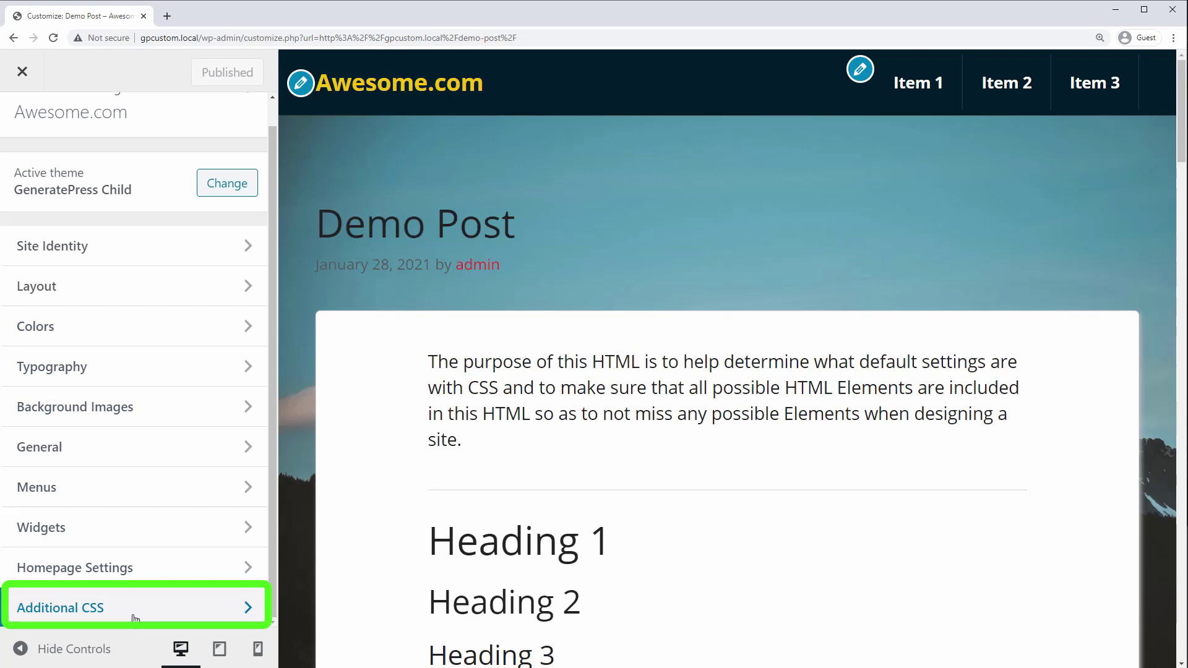
left_click(135, 618)
scroll(159, 558, "down", 7)
scroll(159, 558, "down", 3)
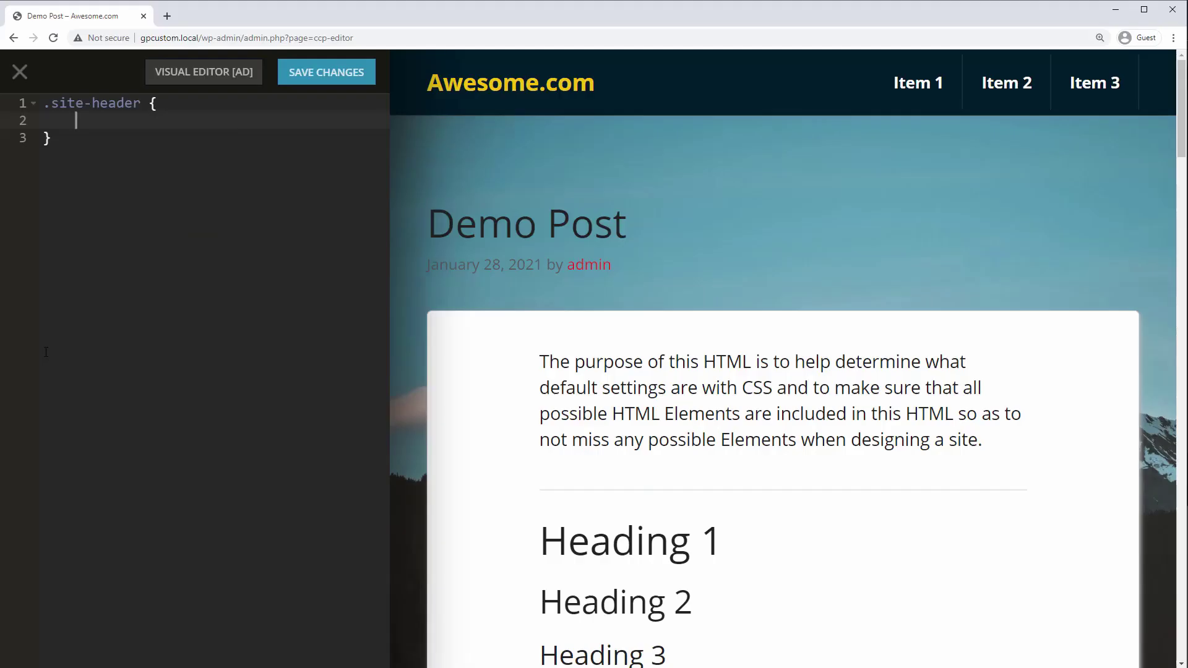
Give .site-header 'position: sticky' and 'top: 0', then scroll the preview to check it.
type("position: sticky;")
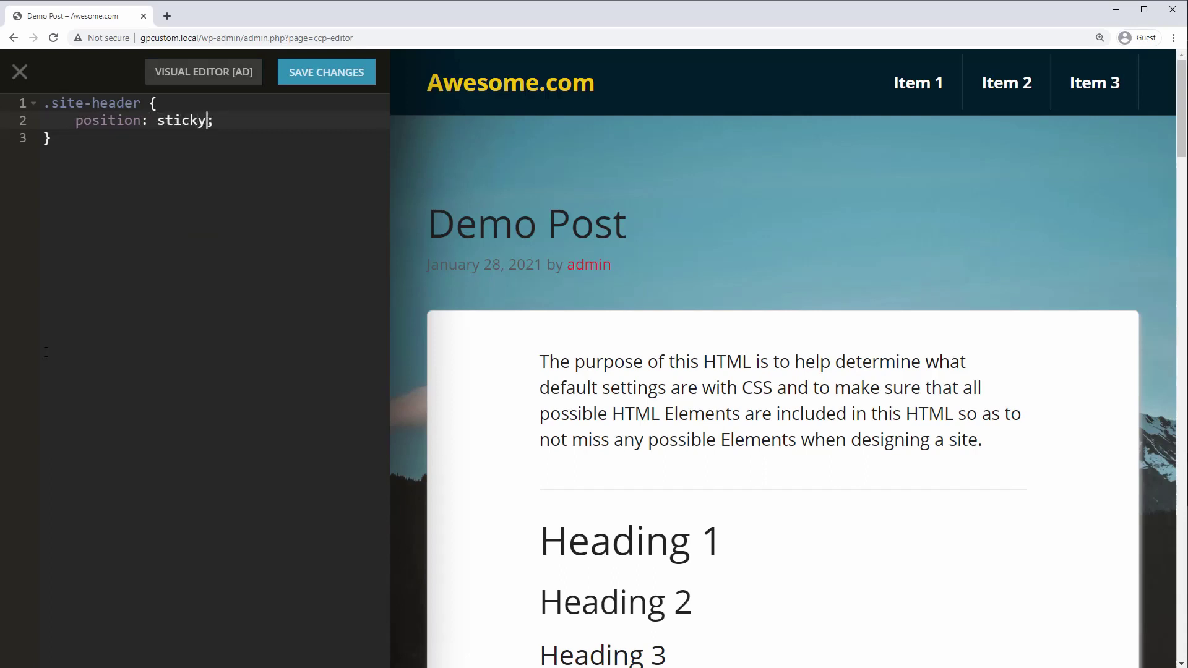
key("Return")
type("top: 0;")
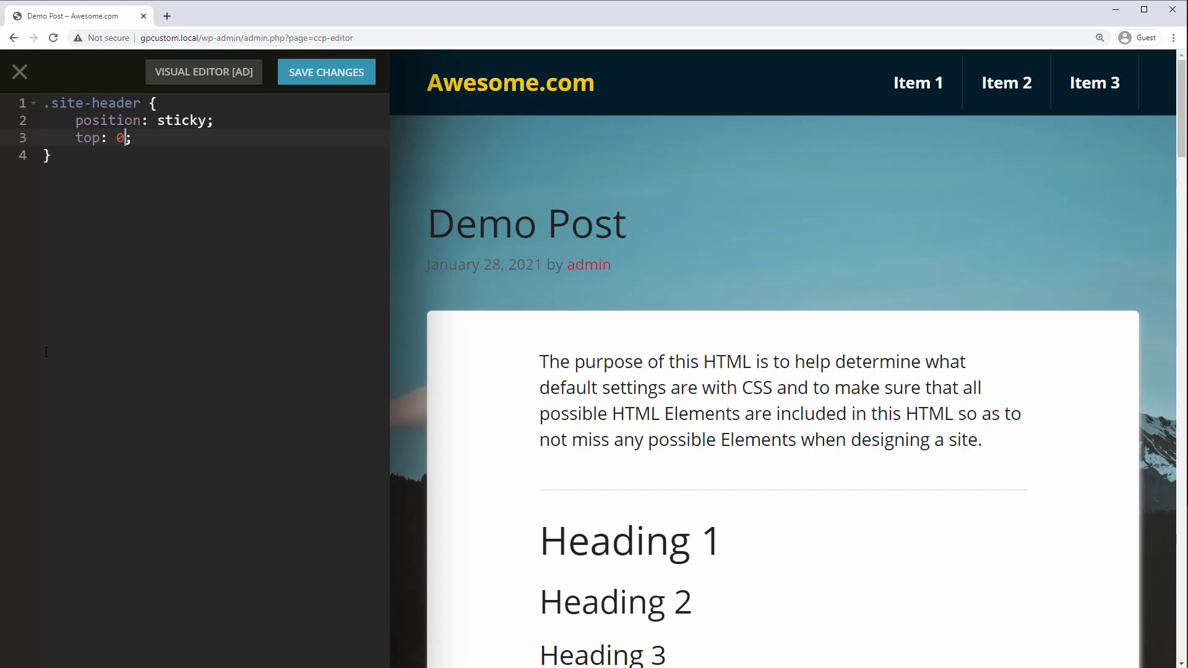
scroll(734, 337, "down", 7)
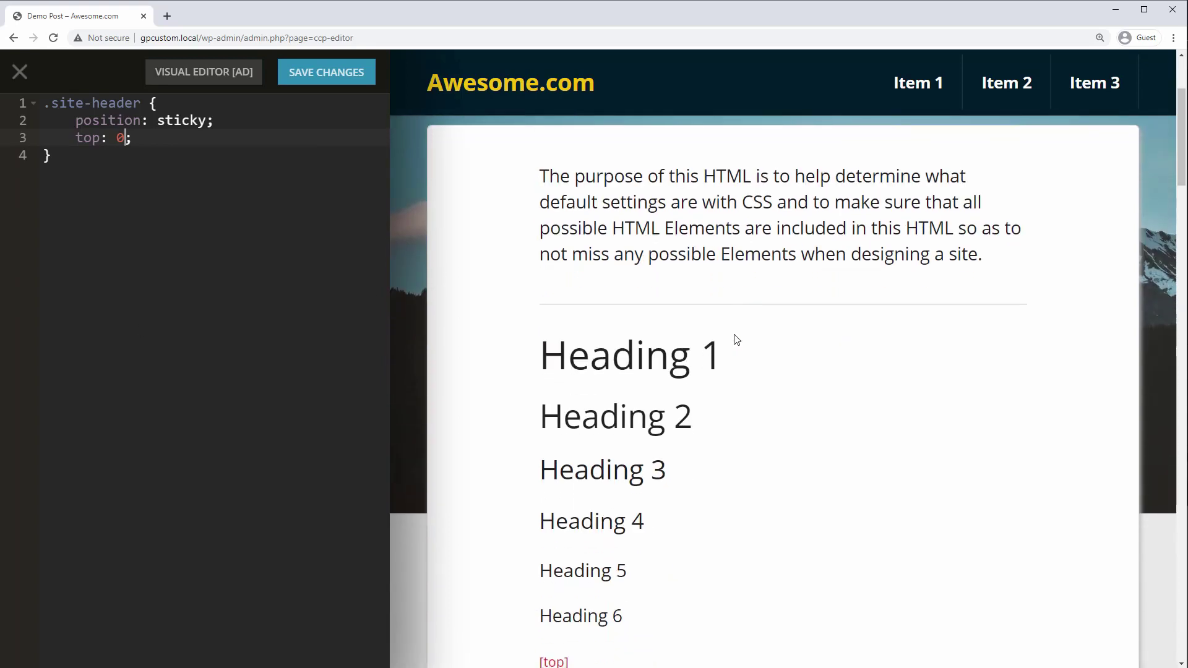
scroll(736, 339, "up", 7)
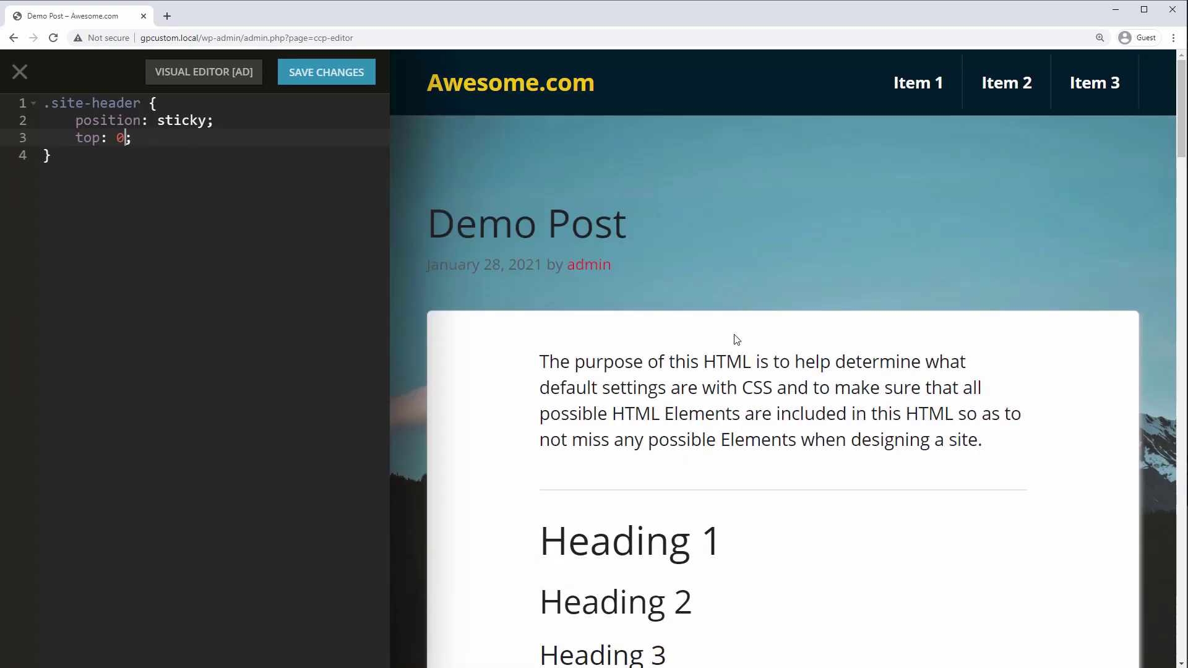
Add 'z-index: 999' to the .site-header rule.
scroll(735, 339, "down", 10)
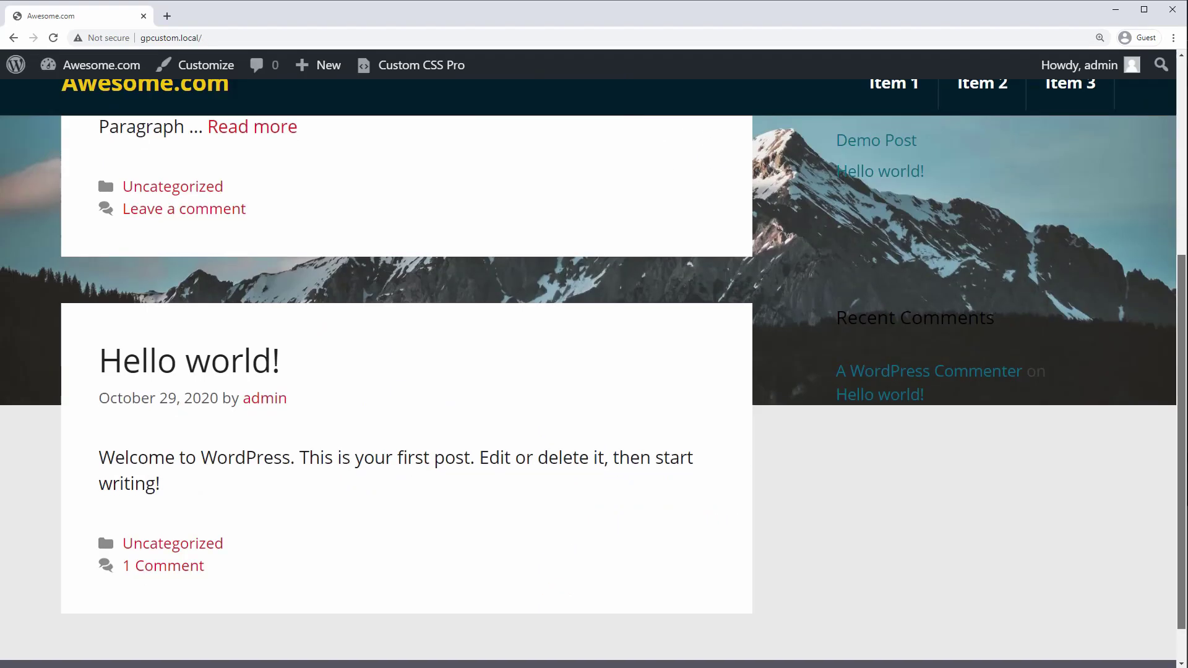
scroll(593, 362, "down", 1)
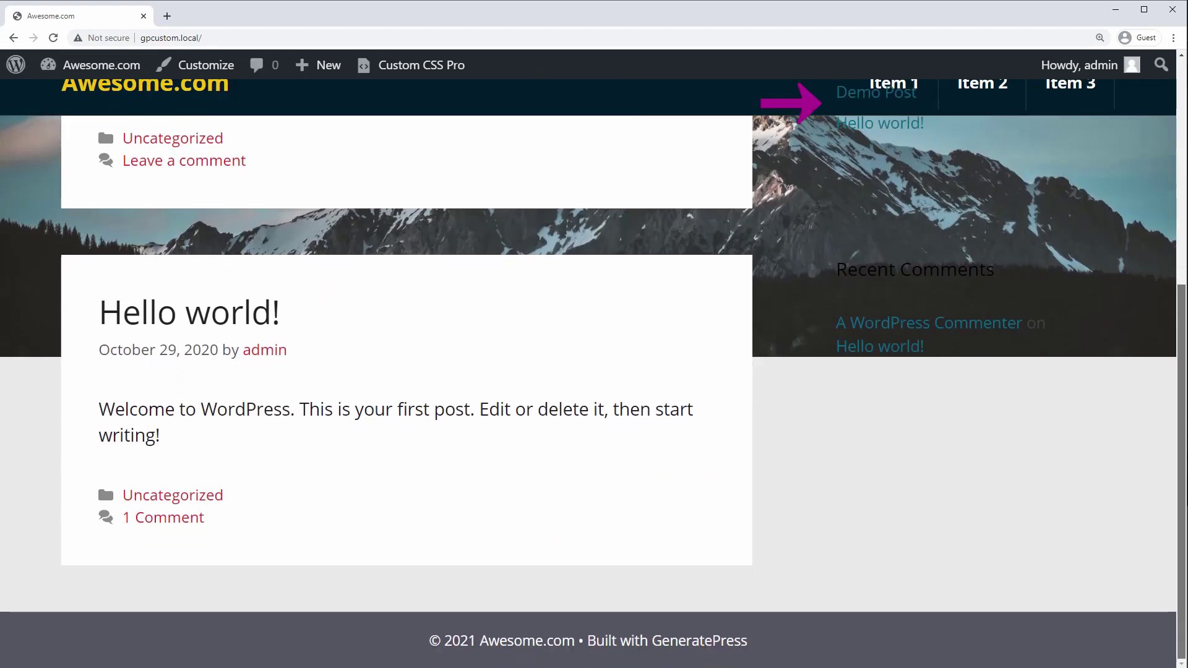
scroll(593, 371, "up", 1)
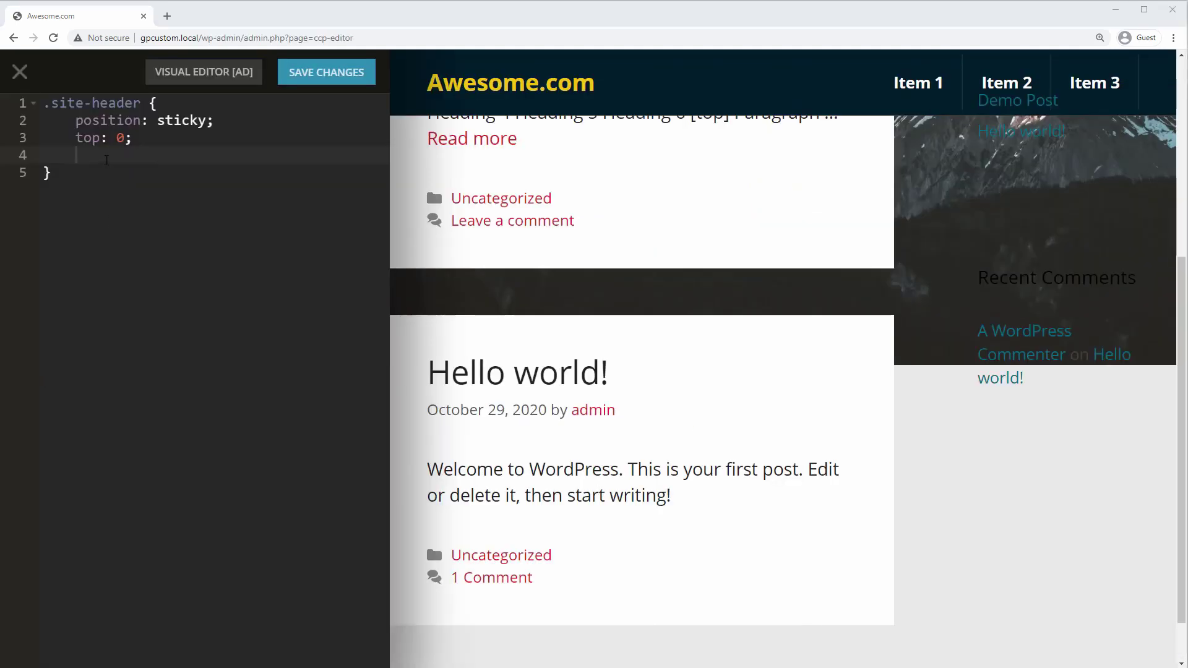
type("z-i")
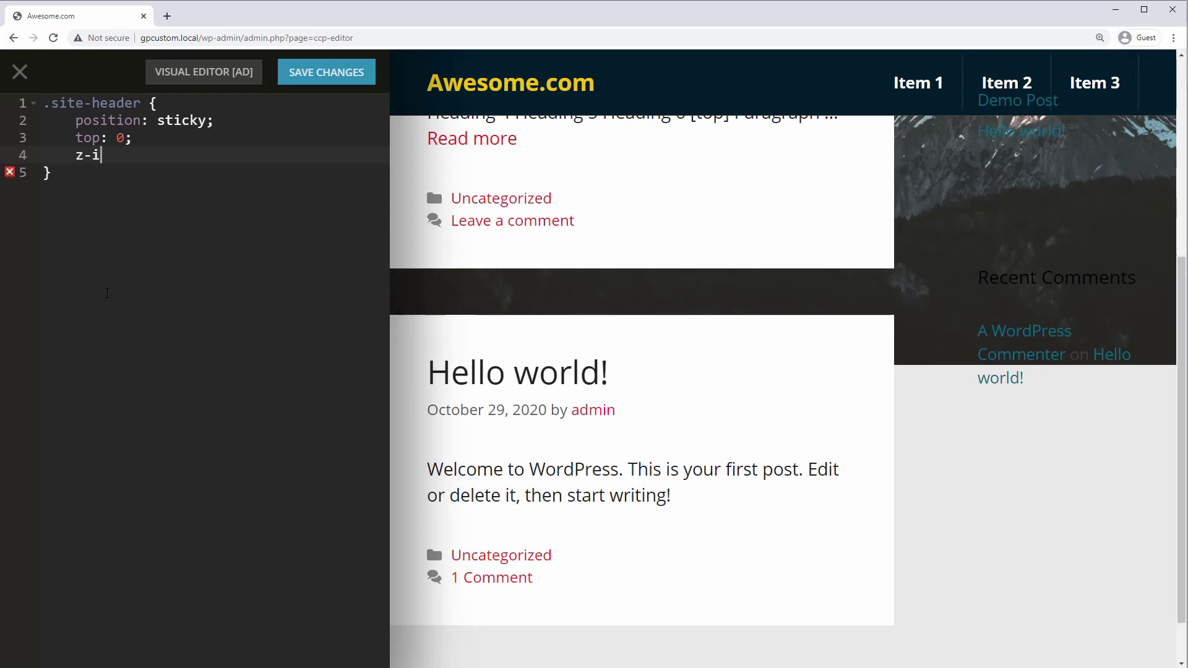
type("ndex: 999;")
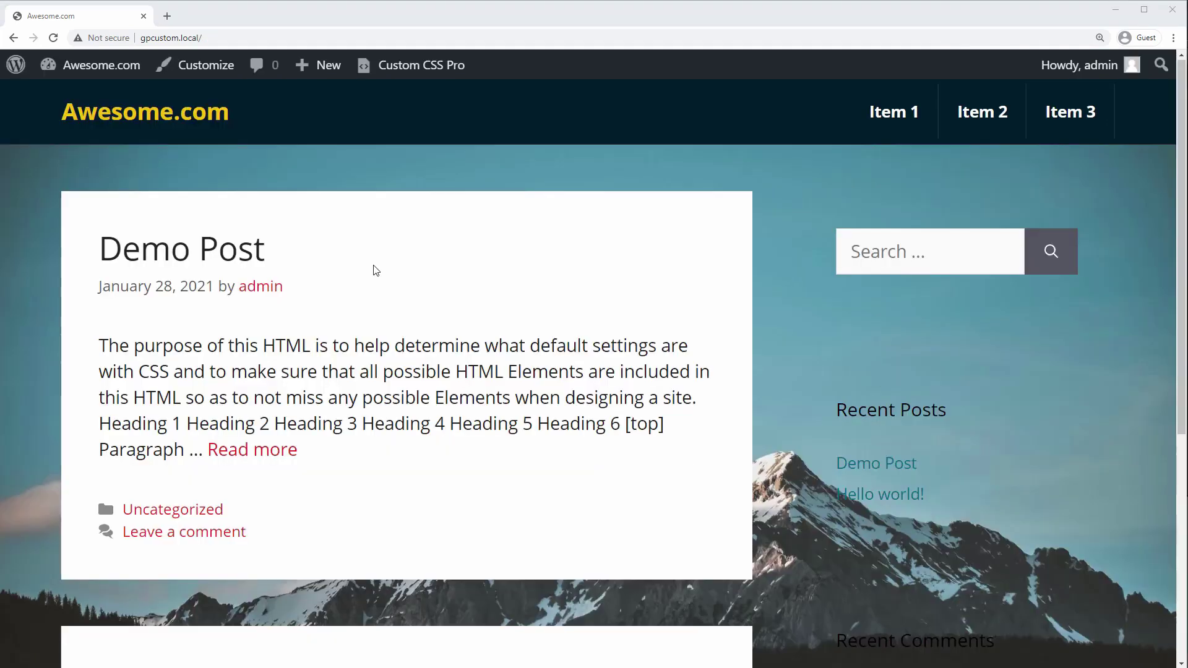
scroll(371, 268, "down", 5)
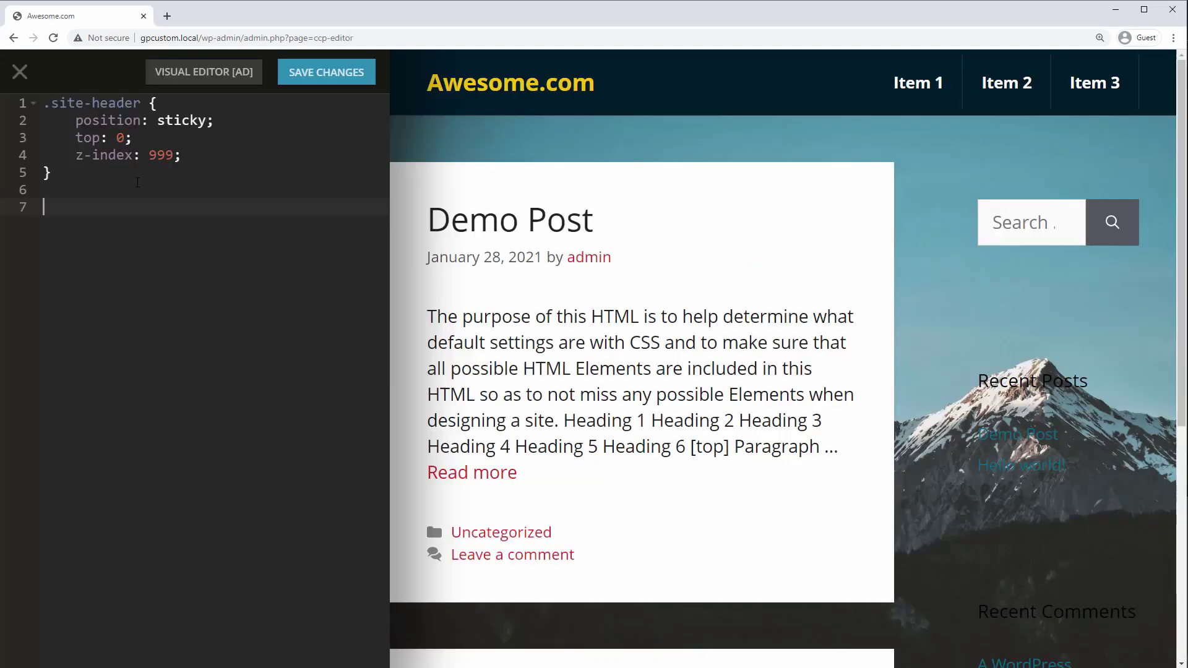
Start an '.admin-bar .site-header' rule with top: 32px.
type(".admin-bar .site-header {")
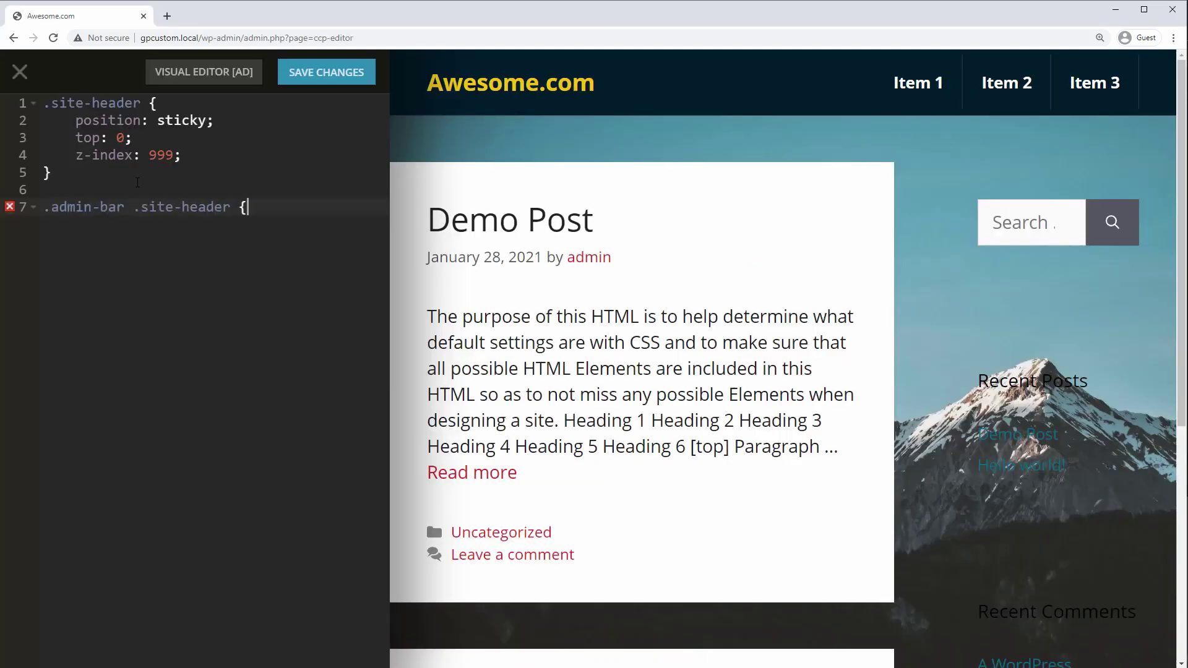
key("Return")
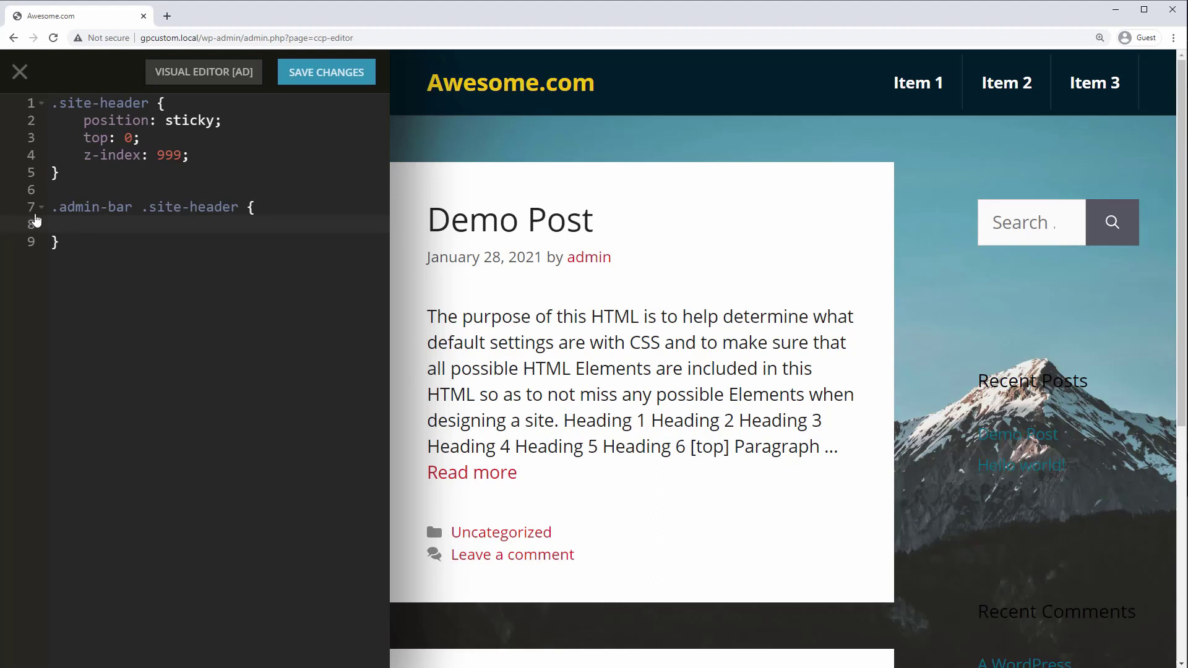
type("top:3;2px")
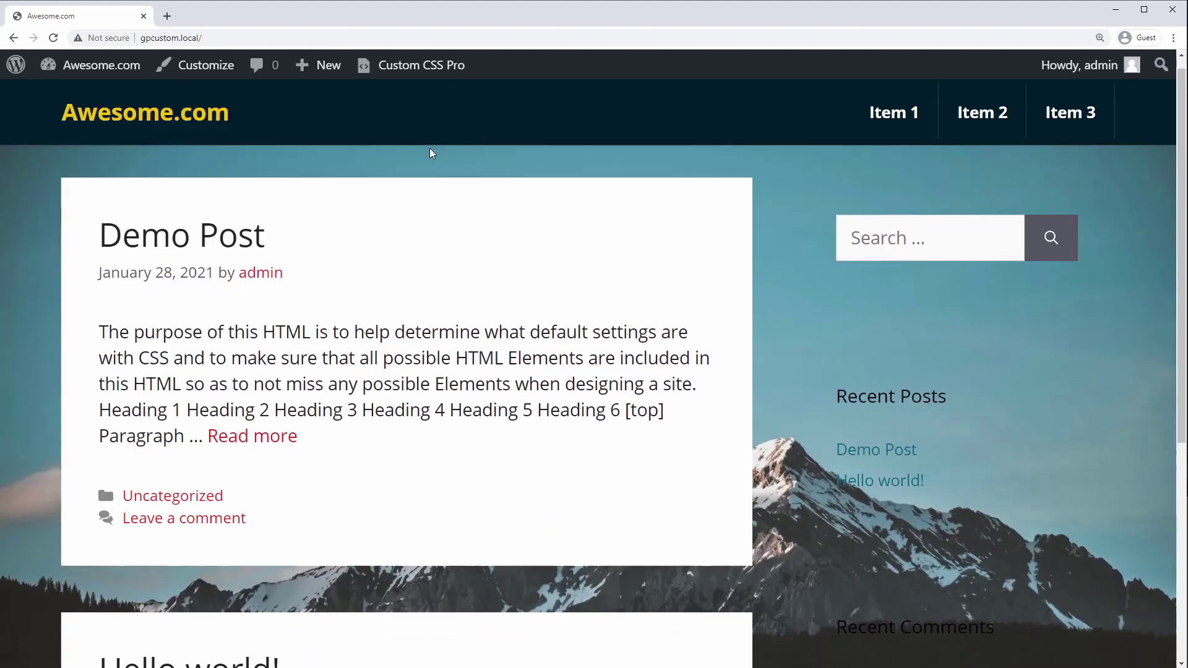
Scroll the front page to check the header offset, then refocus the CSS editor.
scroll(428, 151, "down", 5)
scroll(428, 151, "up", 5)
scroll(427, 154, "down", 5)
scroll(426, 151, "up", 5)
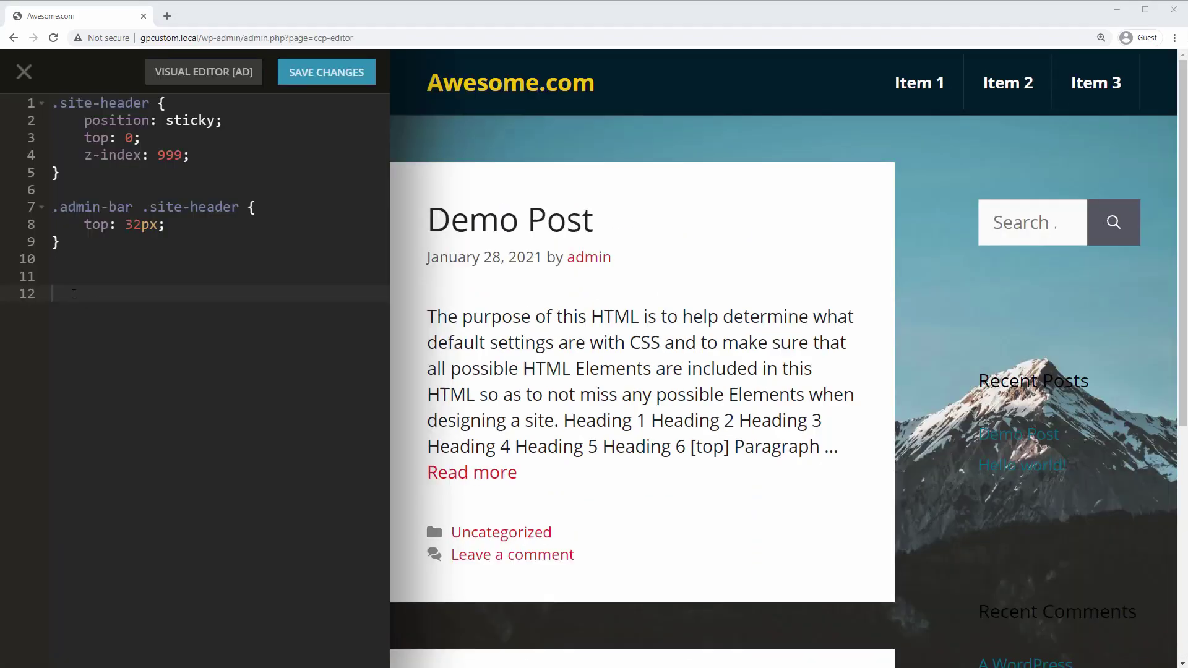
left_click(99, 436)
type("@media sc")
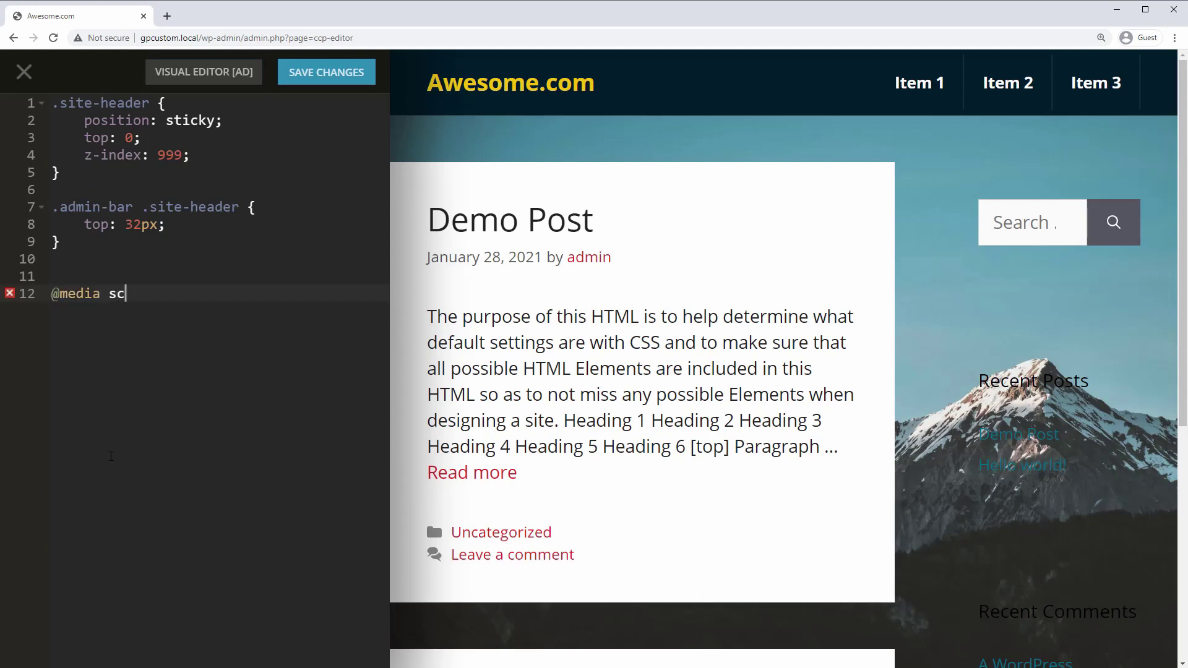
type("reen and (min-wdi")
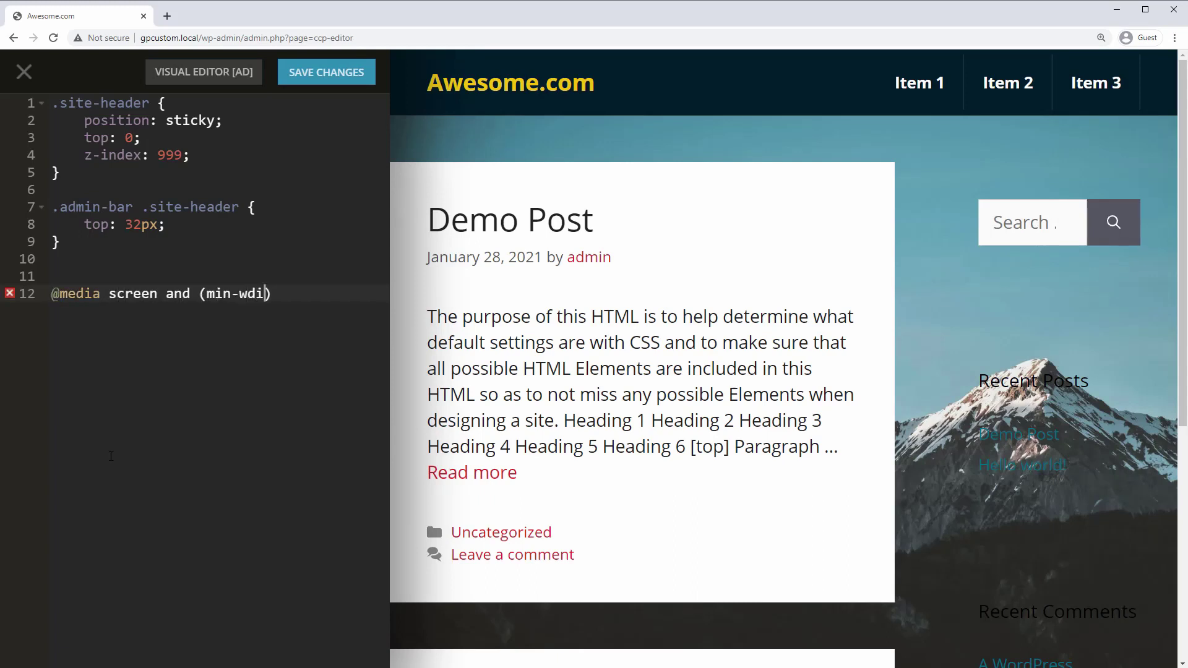
key("BackSpace")
type("idth: 768px")
key("End")
type("{")
key("Return")
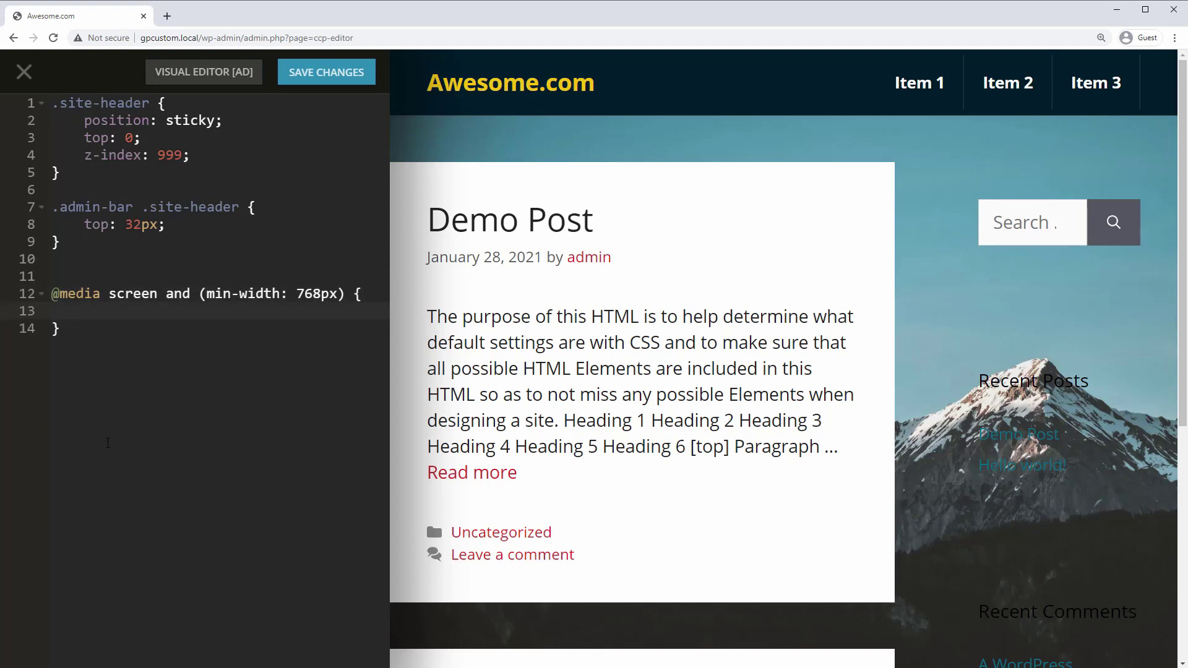
Move both header rules inside the media query and save the custom CSS.
left_click_drag(62, 242, 52, 103)
key("ctrl+c")
left_click(85, 311)
key("ctrl+v")
left_click(64, 251)
left_click_drag(64, 243, 52, 103)
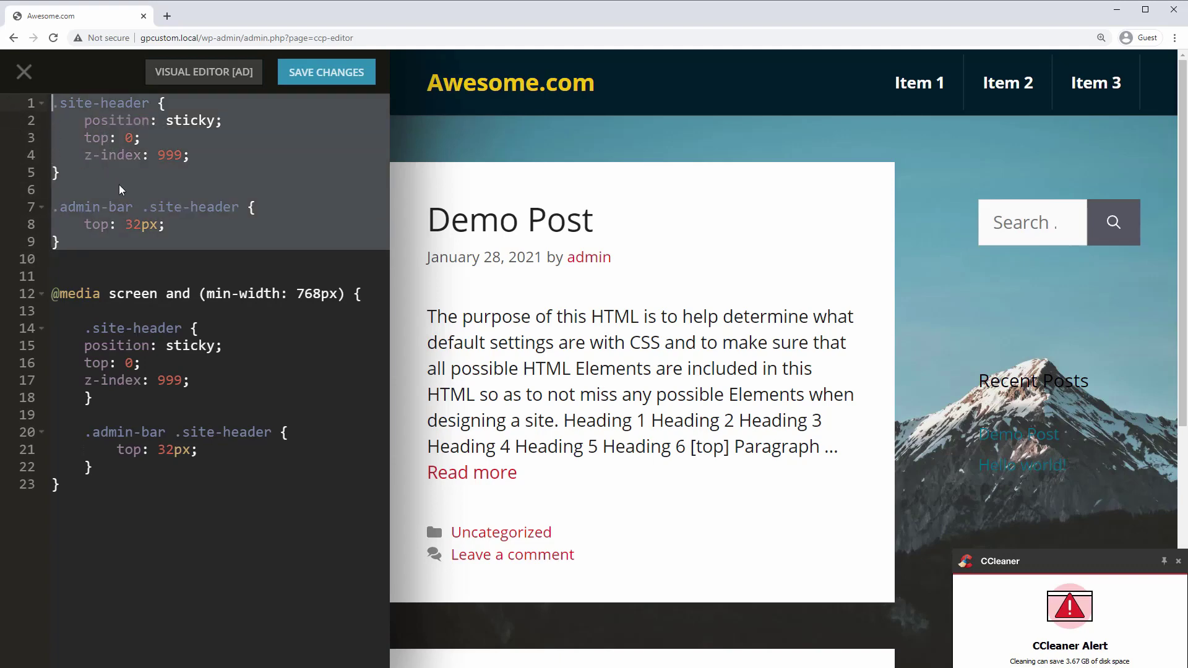
key("Delete")
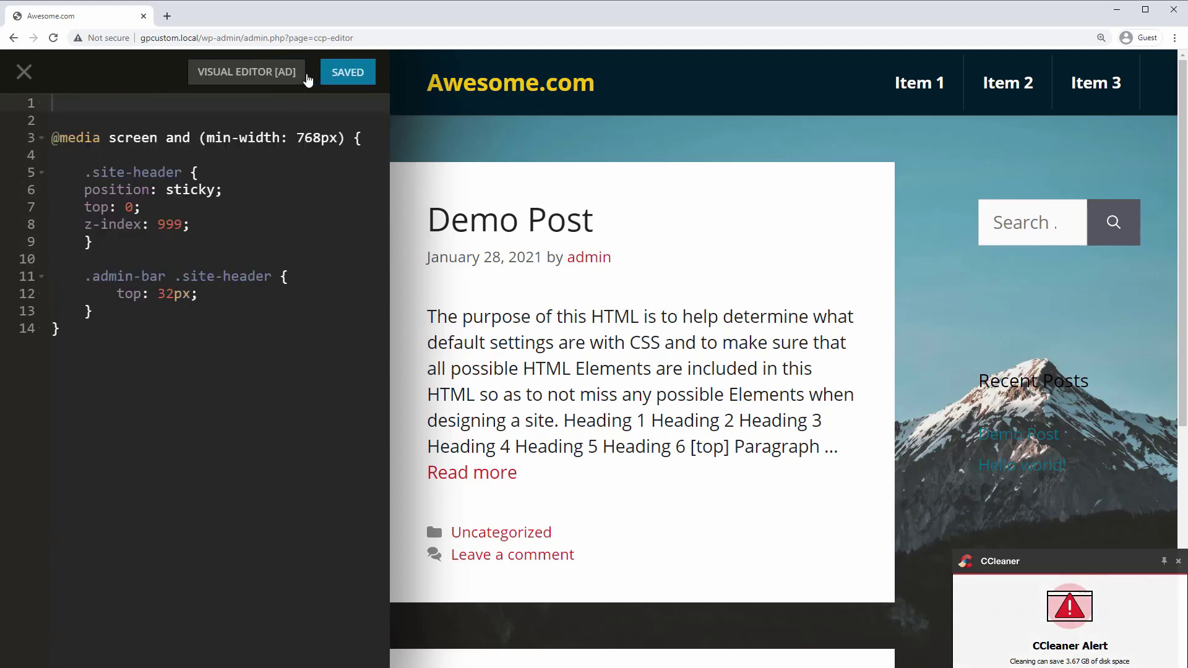
left_click(306, 77)
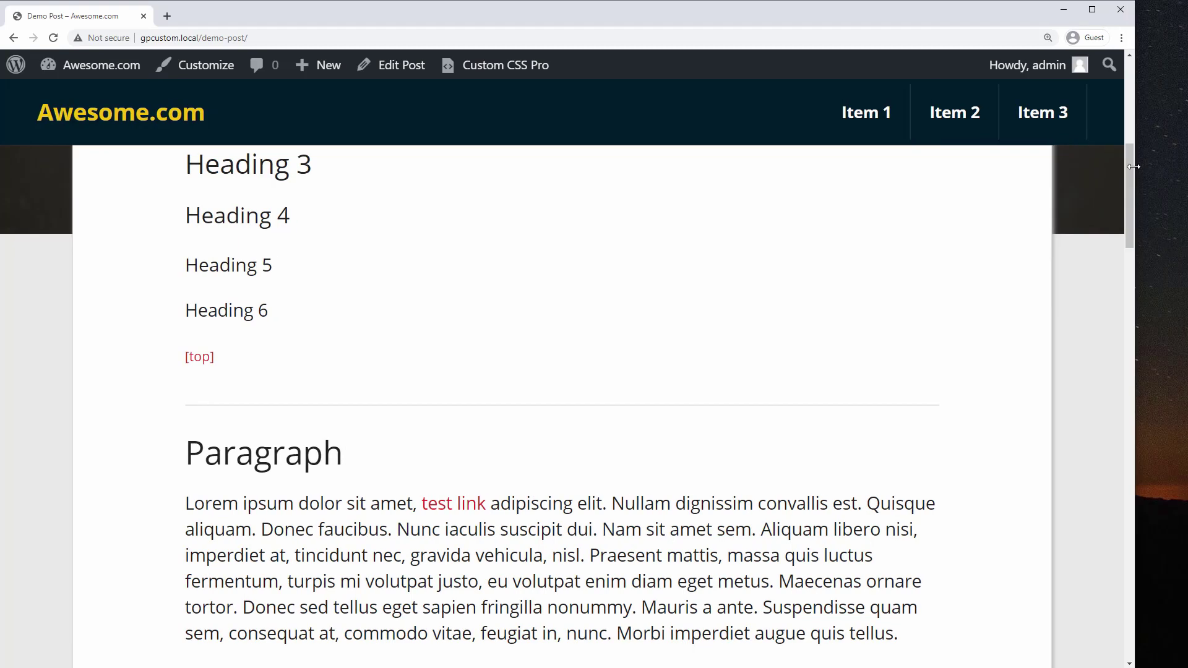
Narrow the browser window showing the Demo Post and scroll back to its top.
left_click_drag(1129, 167, 646, 215)
scroll(526, 237, "up", 9)
scroll(526, 236, "down", 7)
scroll(529, 242, "up", 7)
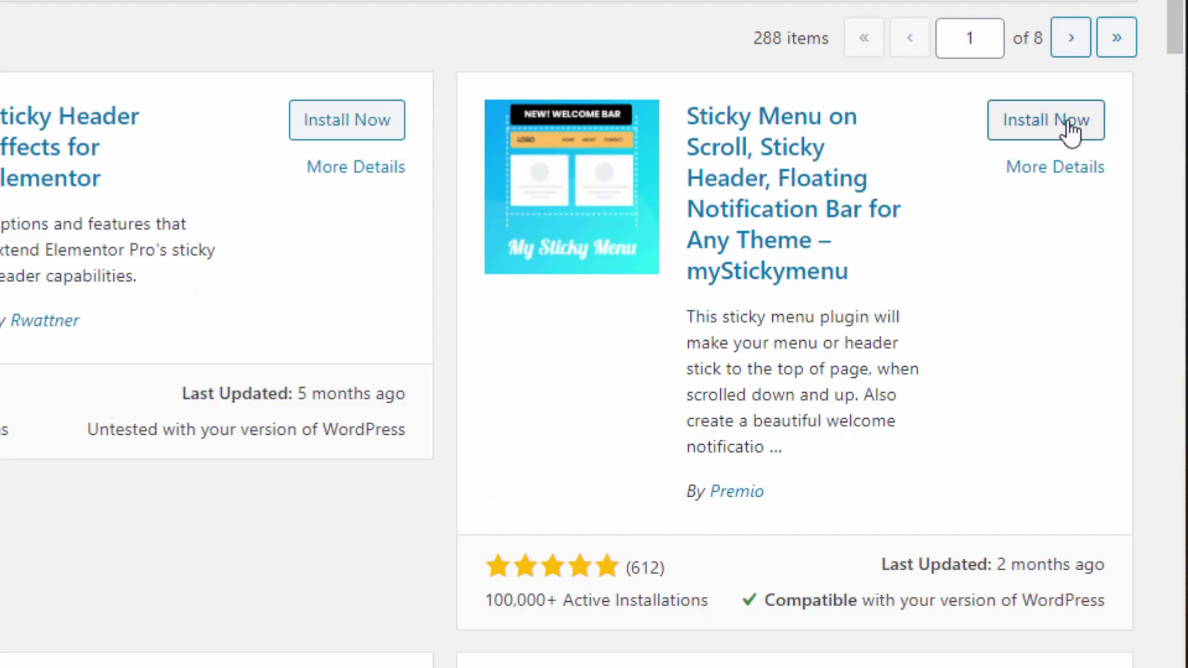
Install and activate the myStickymenu plugin from the sticky header search results.
left_click(1068, 124)
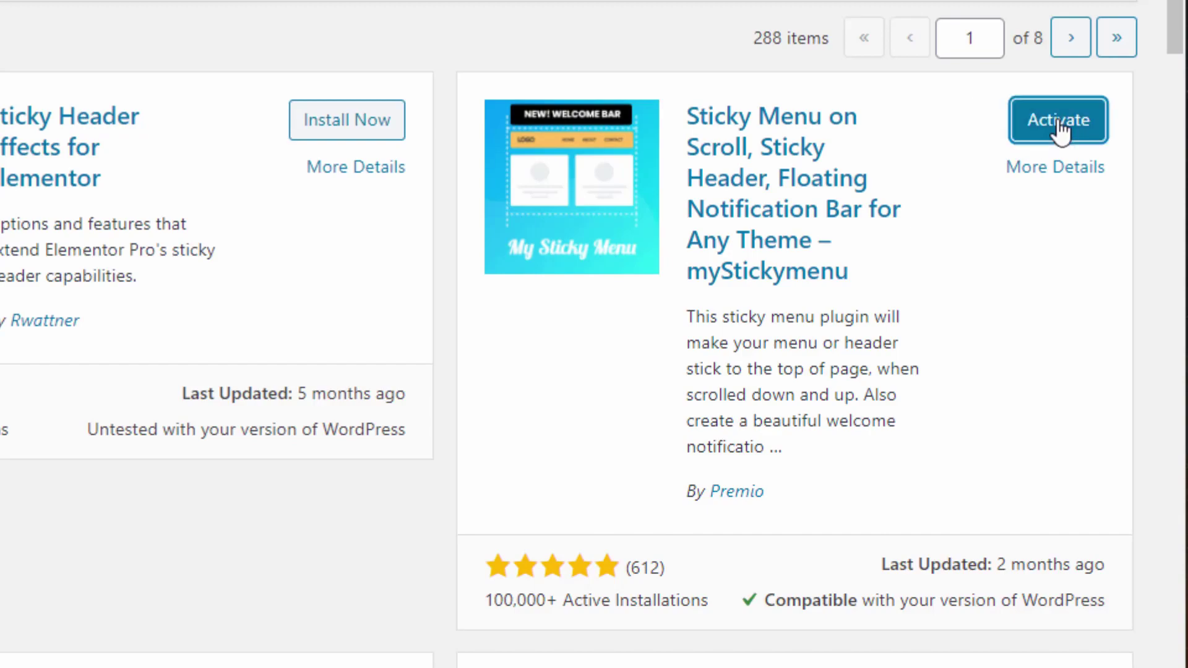
left_click(1059, 129)
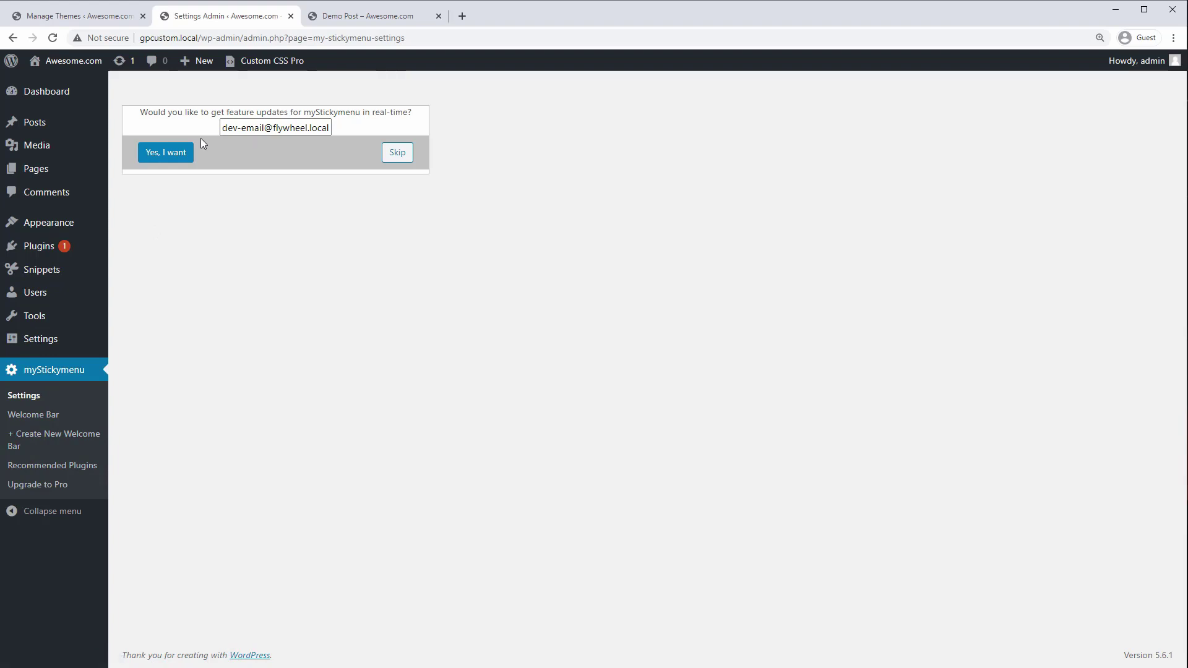
Skip the myStickymenu feature-updates sign-up and close its Welcome popup.
left_click(395, 160)
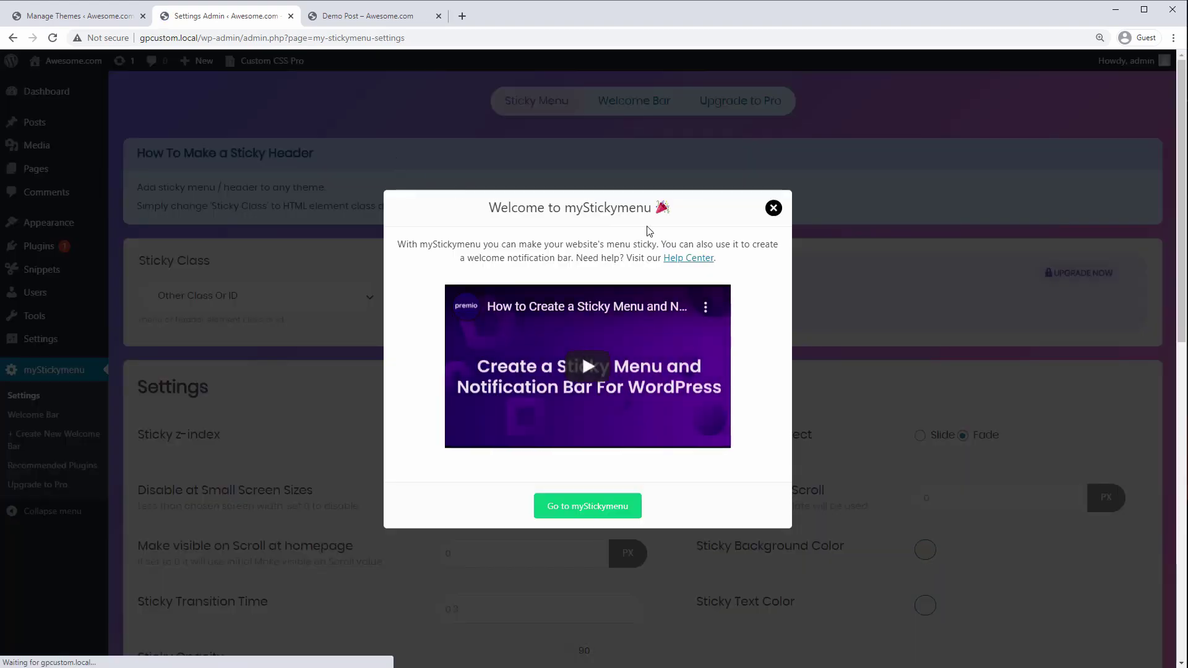
left_click(771, 205)
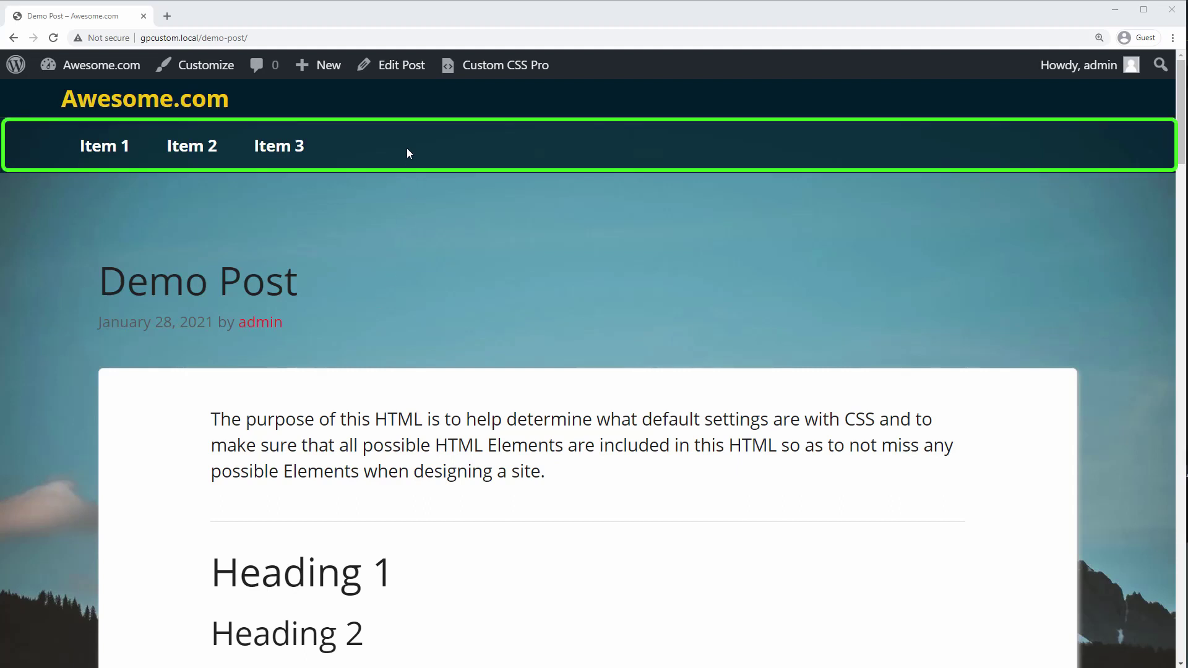
Inspect the nav bar in DevTools and select the <nav id="site-navigation"> element.
right_click(407, 149)
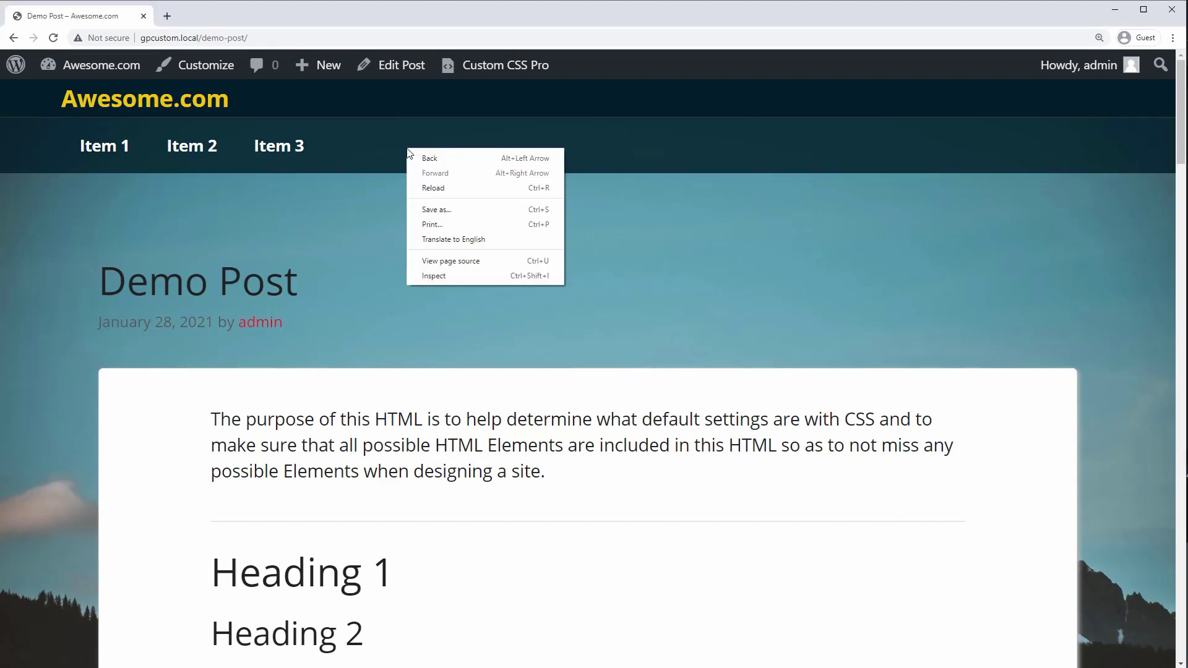
left_click(440, 275)
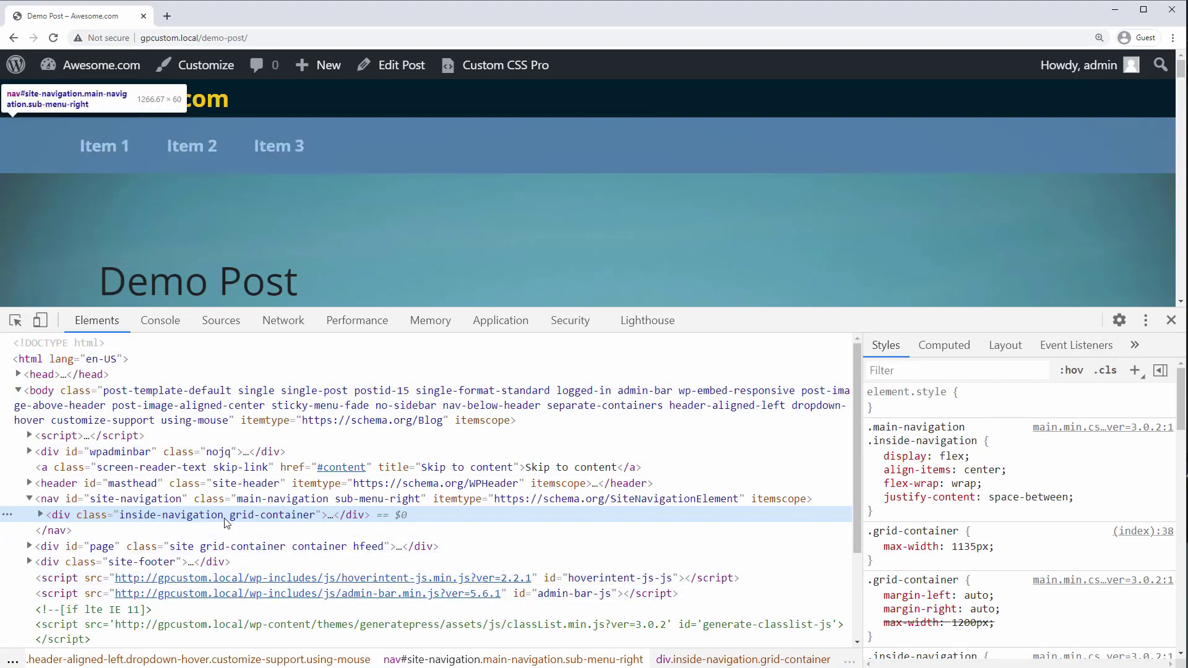
left_click(204, 499)
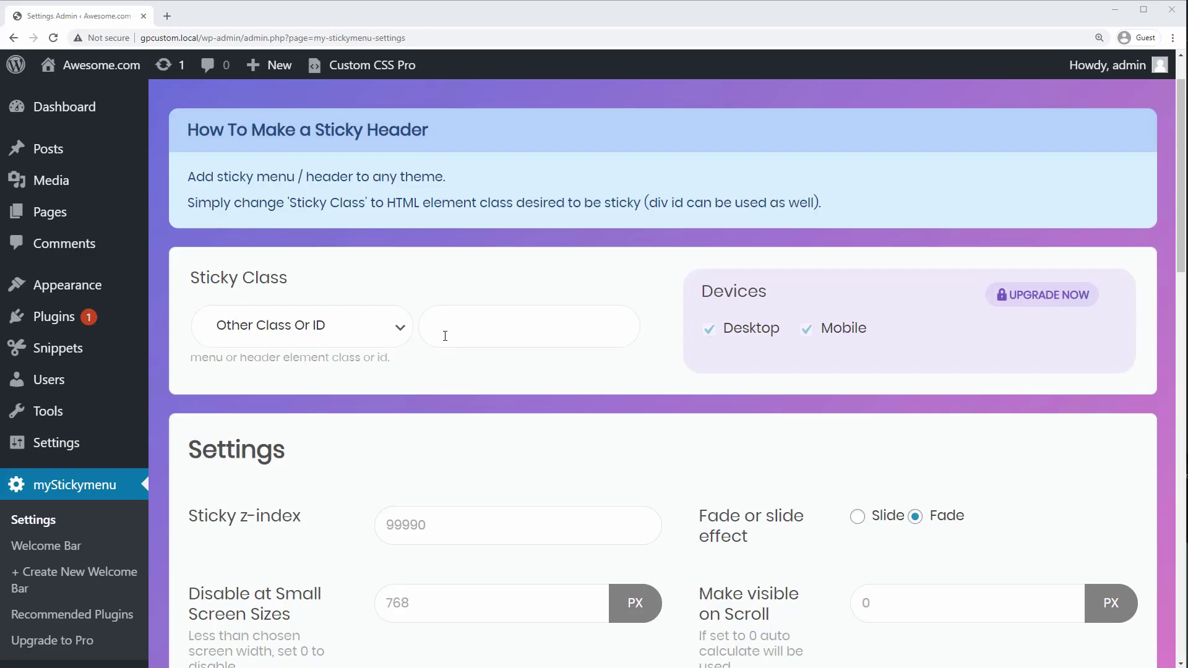
Set the myStickymenu sticky class to #site-navigation with the Slide effect.
left_click(445, 327)
type("#site-navigation")
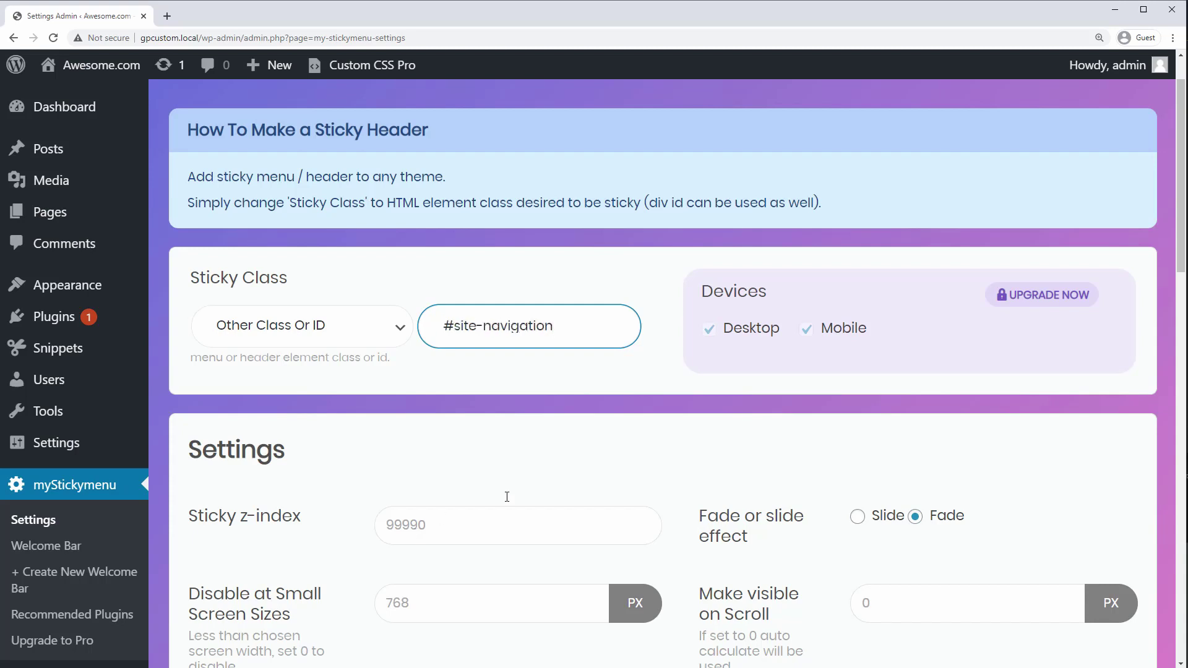
scroll(507, 497, "down", 2)
left_click_drag(427, 401, 386, 401)
left_click(427, 401)
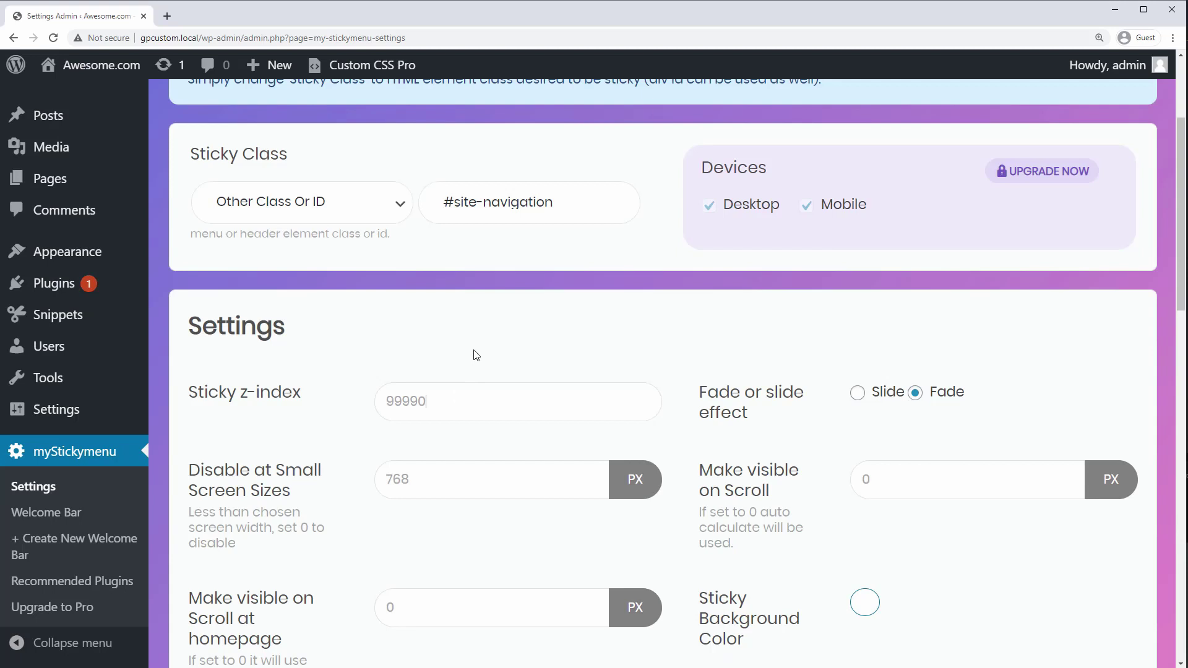
left_click(857, 392)
left_click(915, 397)
left_click(858, 399)
Clear the 768 value from Disable at Small Screen Sizes.
scroll(713, 358, "down", 2)
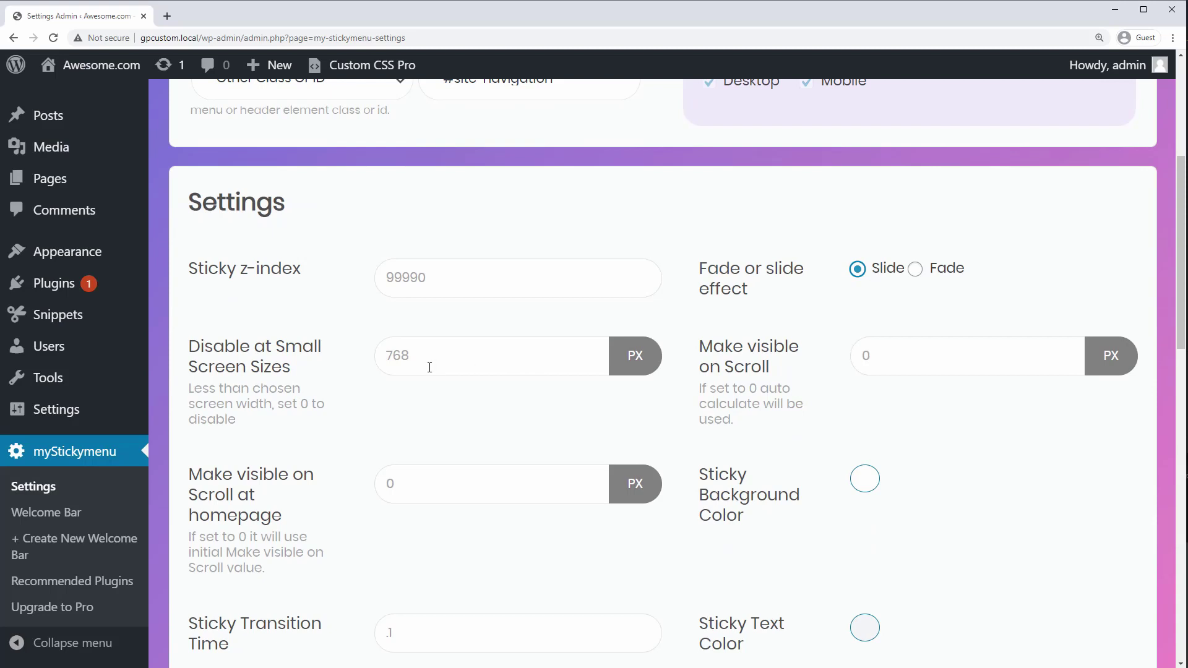
left_click_drag(432, 355, 380, 349)
key("BackSpace")
type("0")
key("BackSpace")
scroll(391, 344, "down", 3)
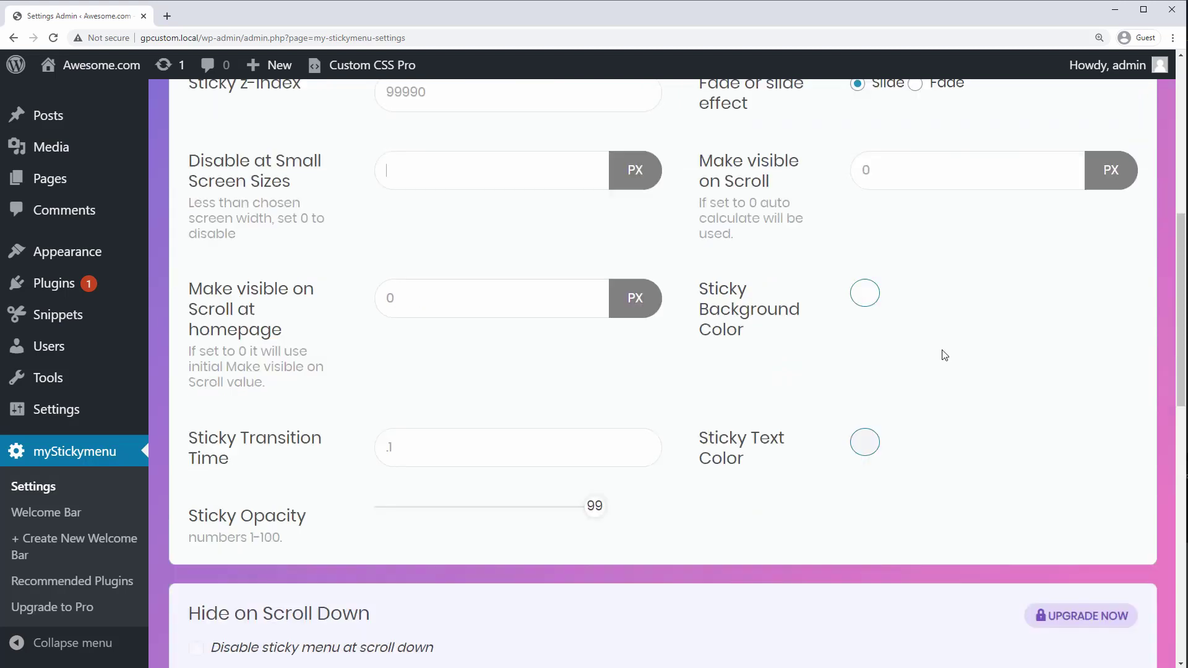
Give the sticky menu a dark grey background and yellow #eeee22 text.
left_click(864, 293)
left_click_drag(854, 406, 854, 443)
left_click(704, 447)
left_click(865, 442)
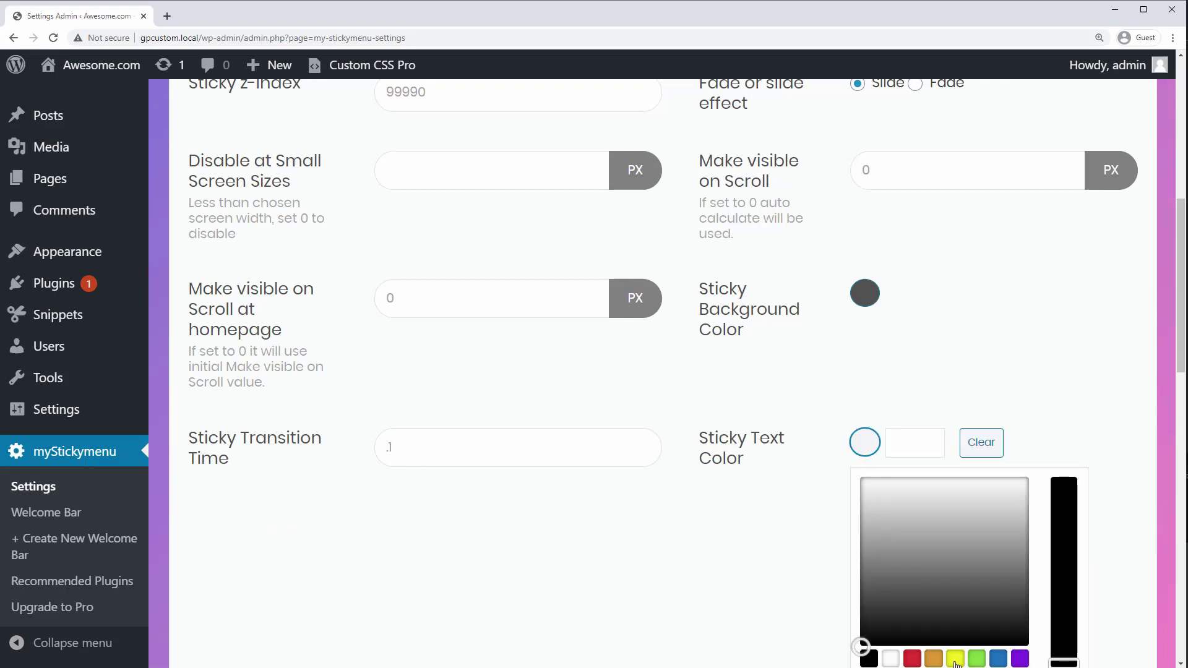
left_click(954, 659)
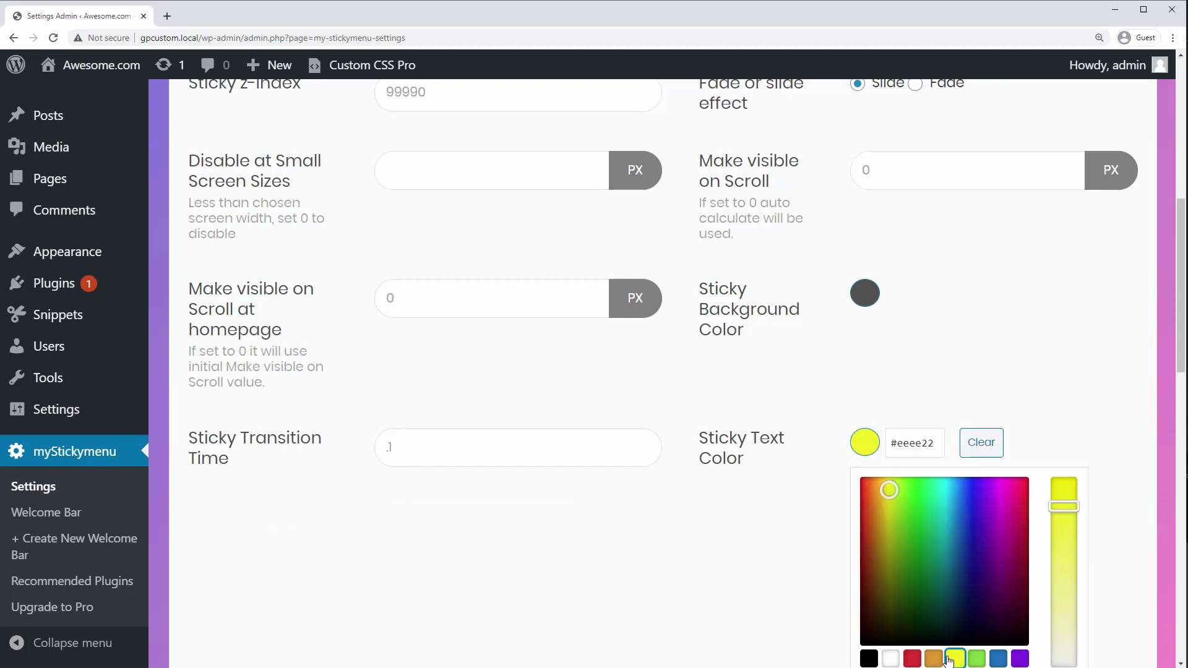
left_click(984, 384)
Lower the sticky opacity to 73 and save the myStickymenu settings.
scroll(731, 408, "down", 1)
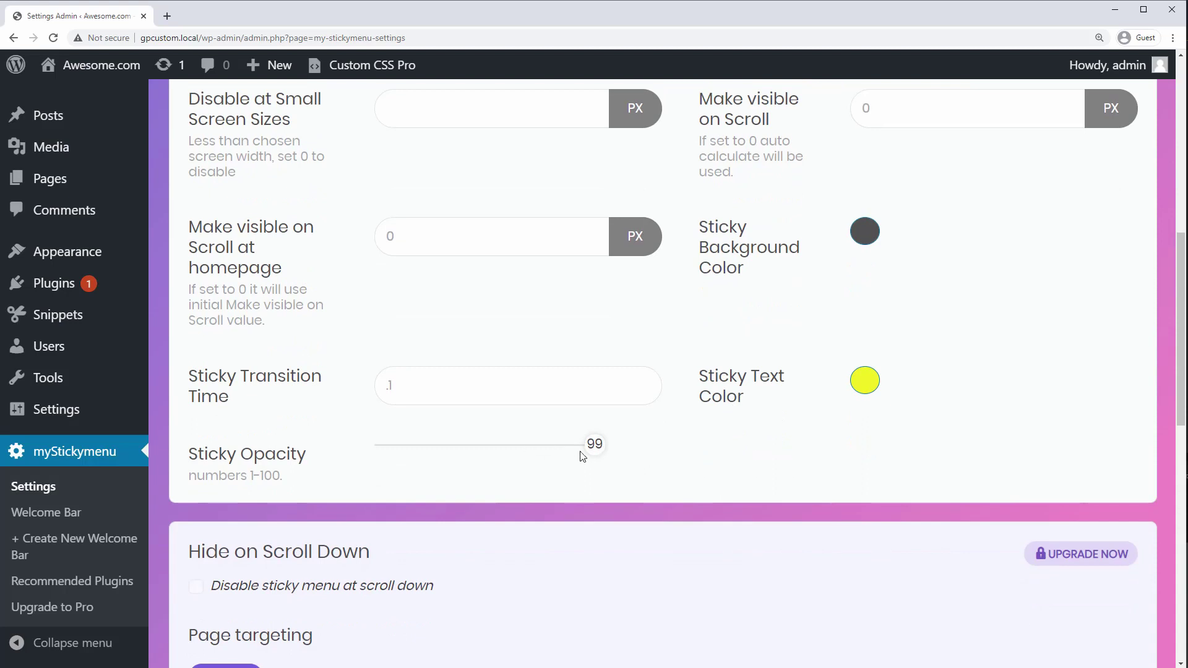
mouse_move(582, 452)
left_mouse_down()
mouse_move(515, 454)
mouse_move(588, 451)
left_mouse_up()
scroll(687, 323, "down", 7)
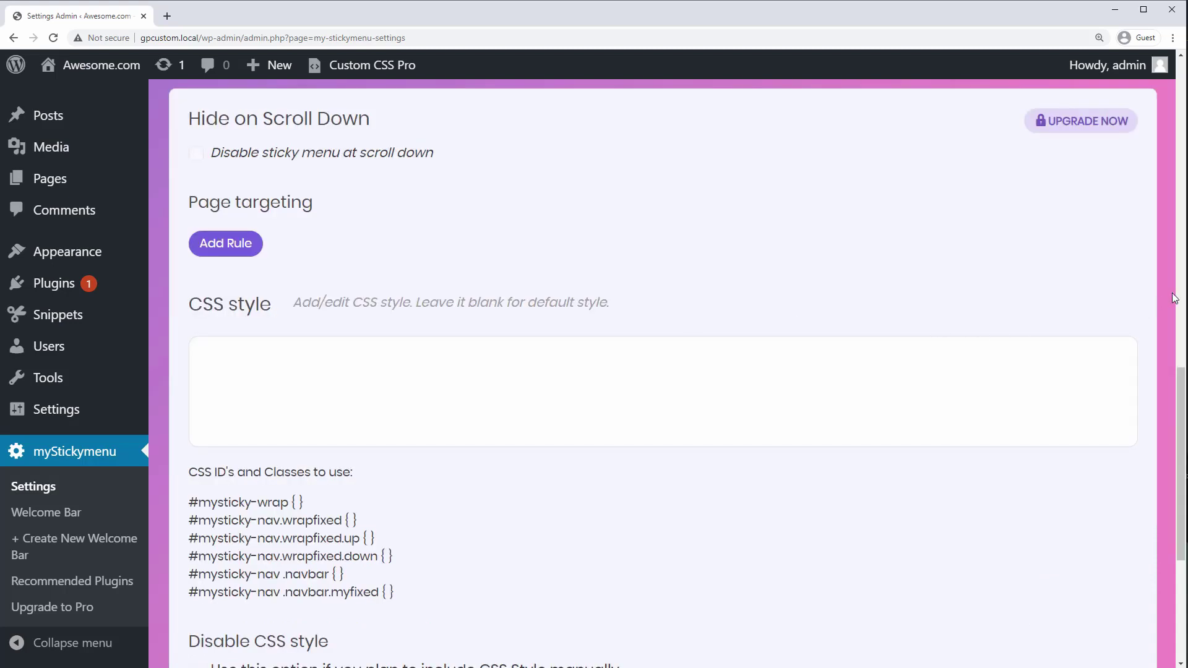
left_click_drag(1183, 388, 1183, 486)
left_click(1028, 558)
Scroll the Demo Post to see the grey sticky nav, then follow the Jump Link to the Paragraph heading.
key("alt+Tab")
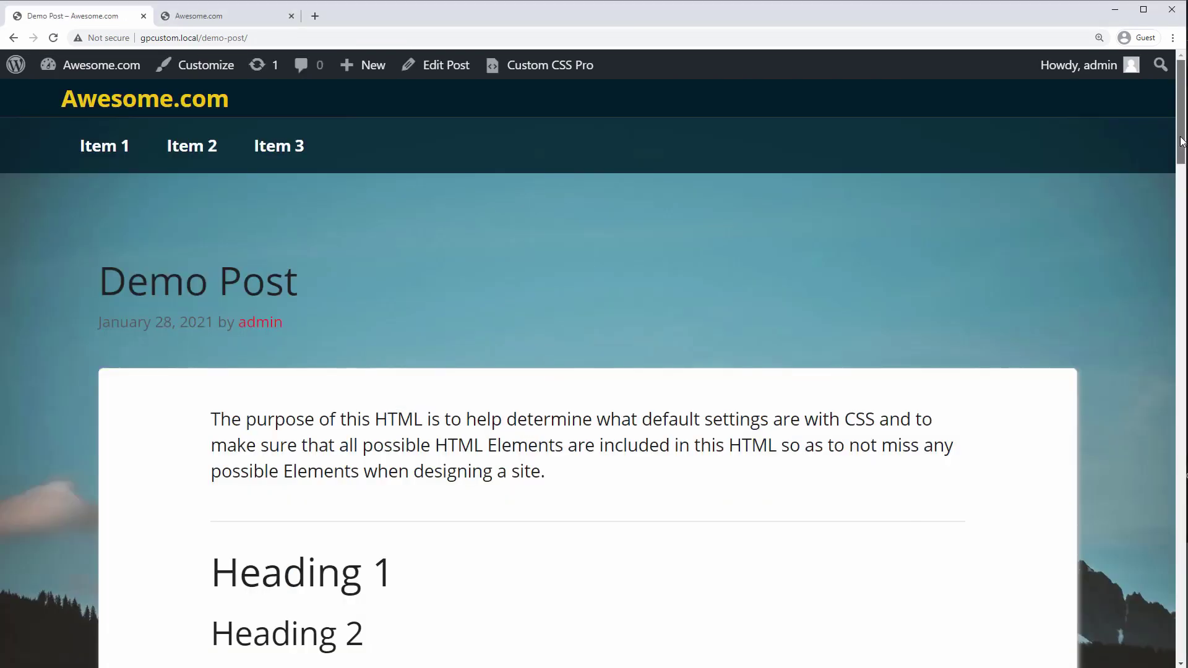
left_click_drag(1182, 141, 1182, 245)
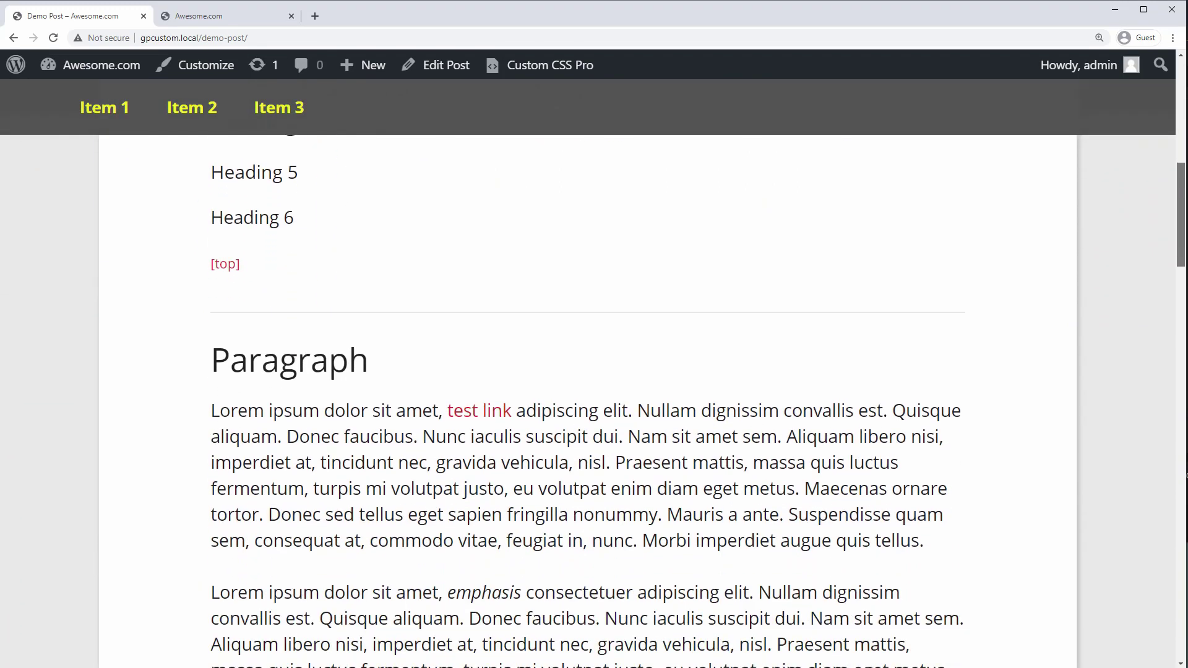
key("alt+Tab")
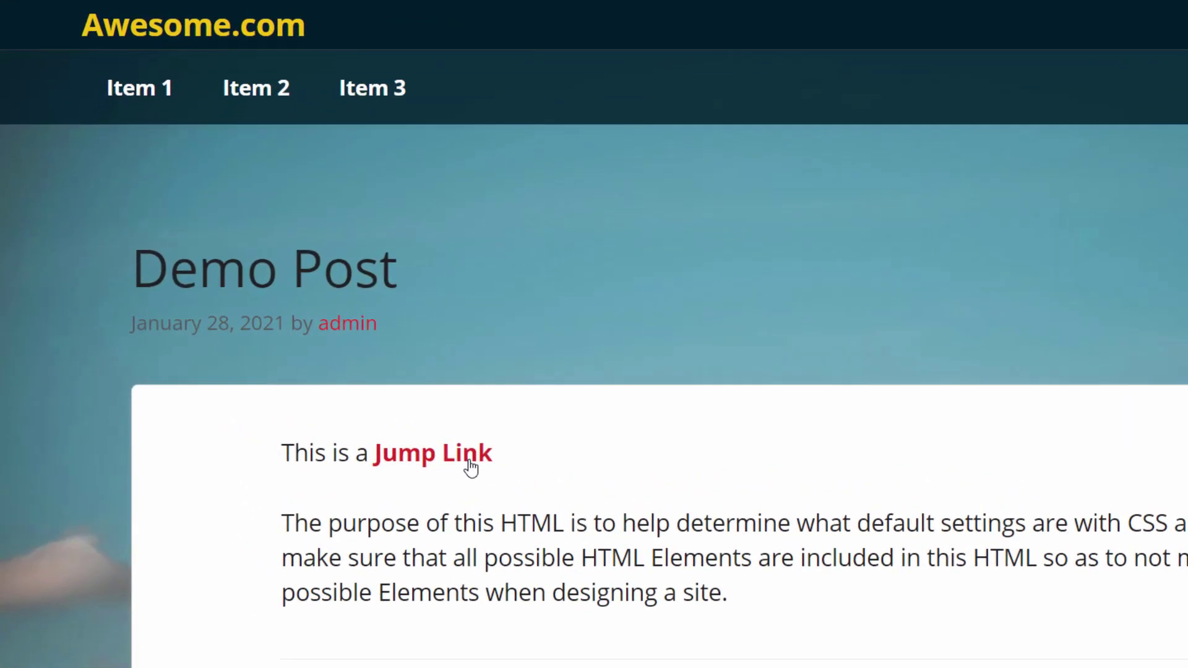
left_click(469, 462)
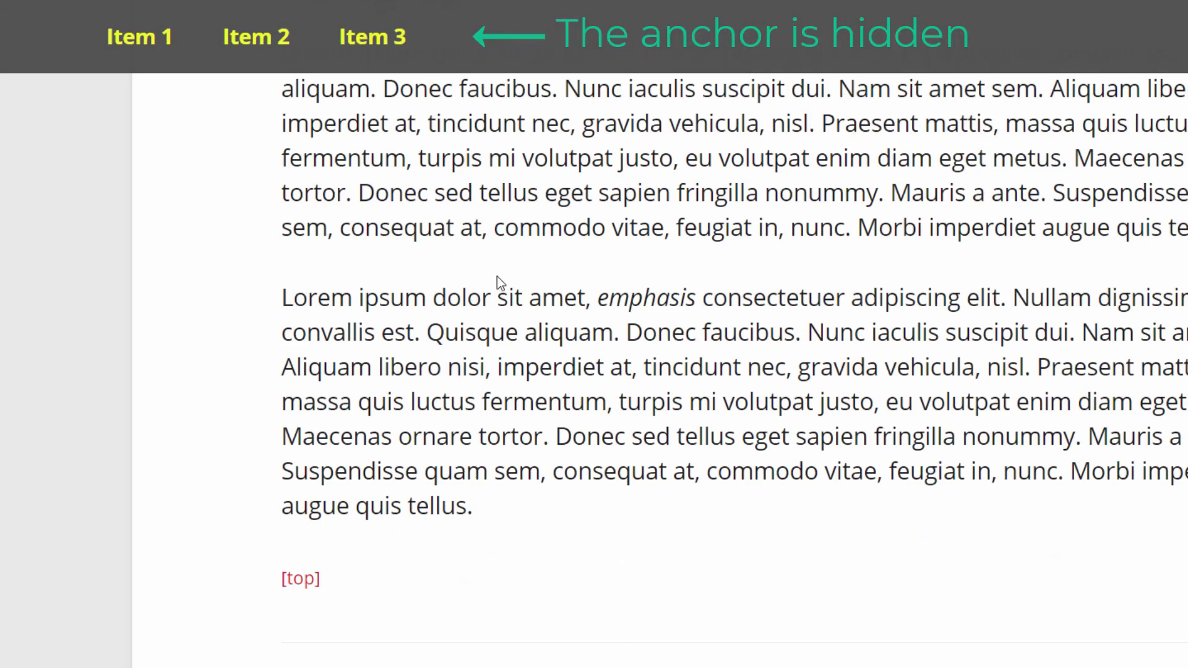
scroll(496, 276, "up", 3)
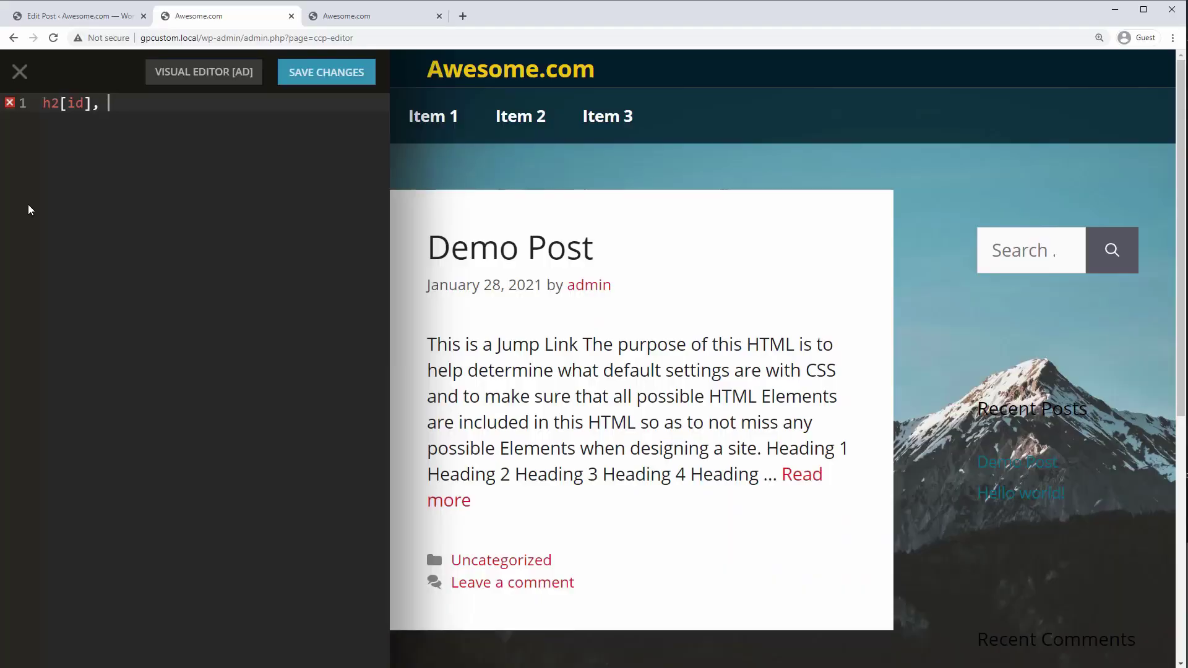
Save the Custom CSS Pro rule h2[id], h3[id] { scroll-margin-top: 100px; } and retest the Jump Link.
type("h3[id")
type("] {")
key("Return")
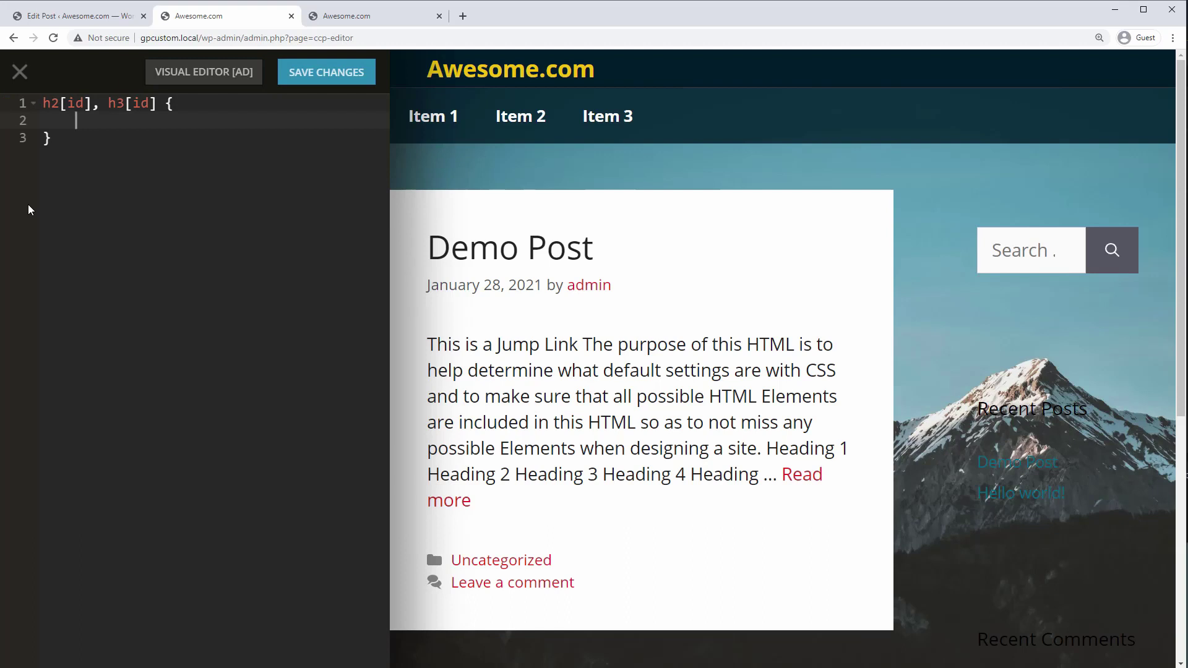
type("scroll-margin-top: 100px;")
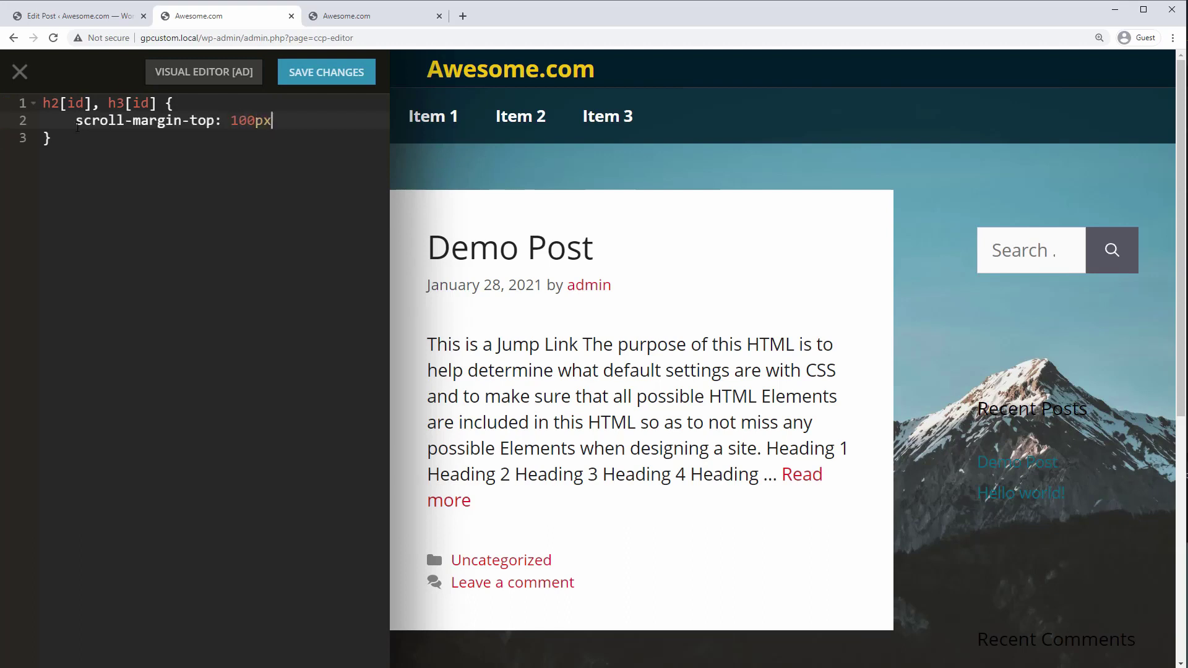
left_click(310, 81)
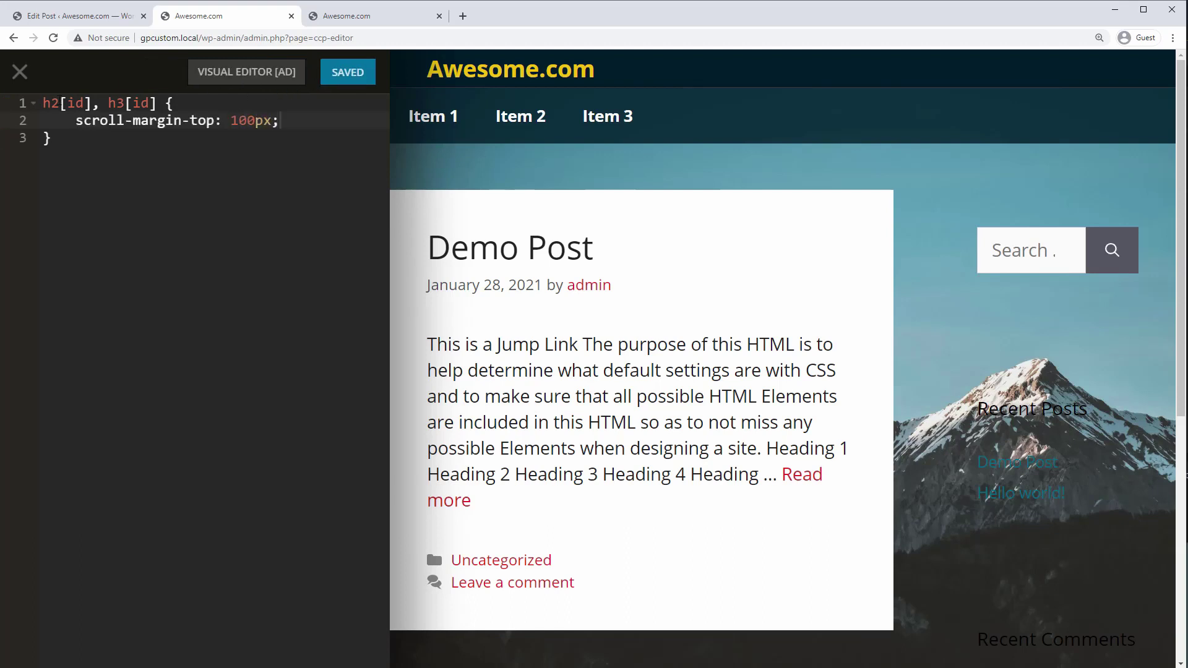
left_click(20, 76)
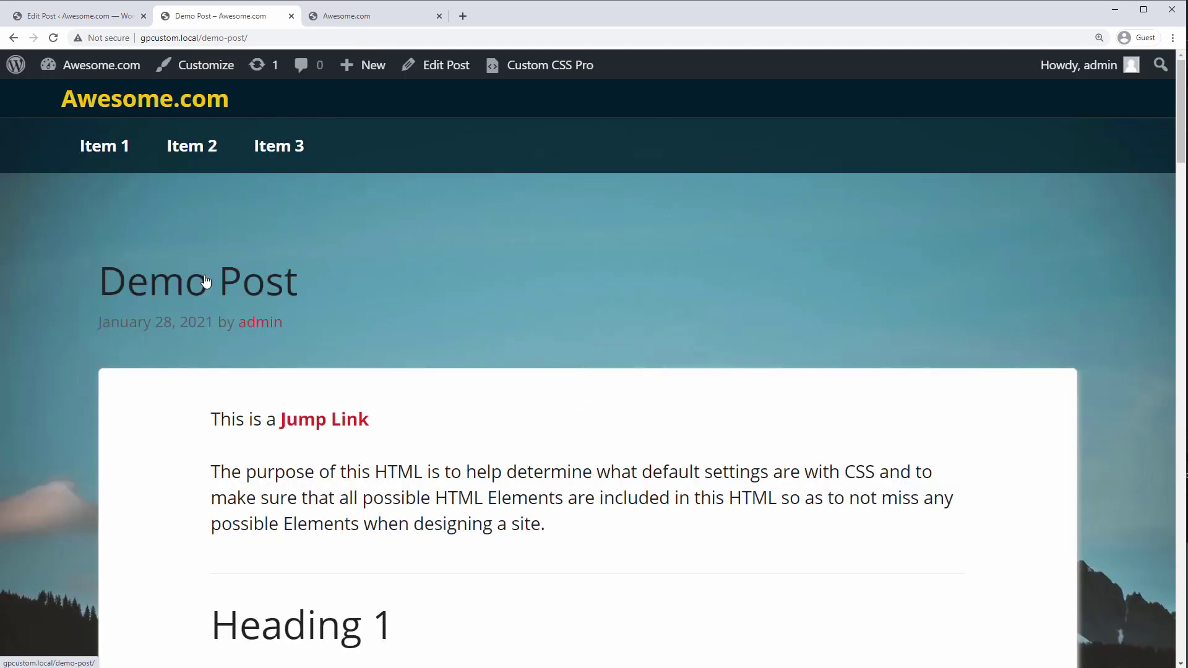
left_click(313, 425)
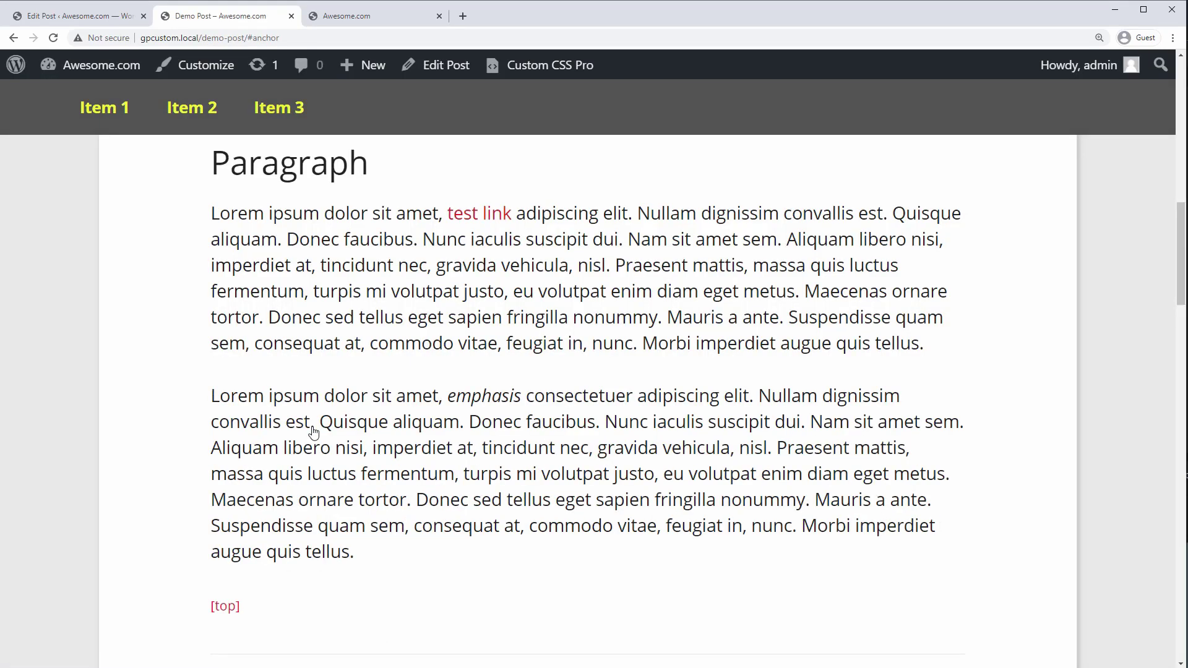